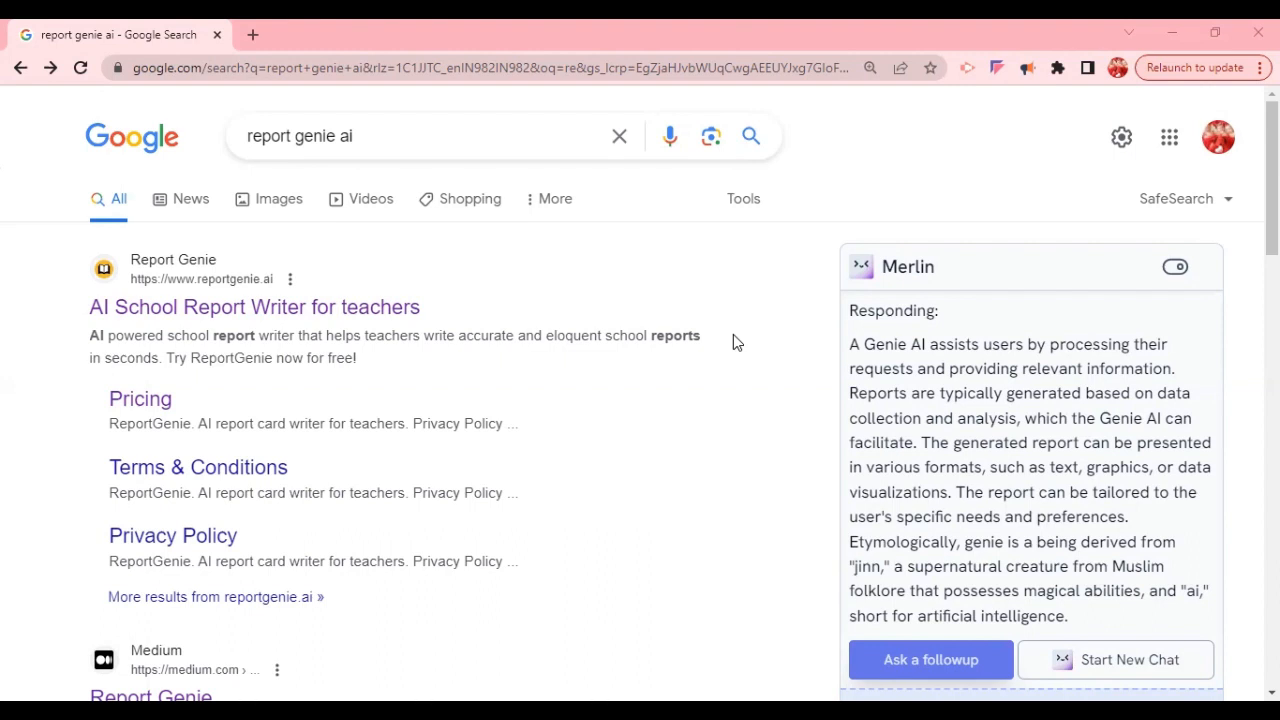
Open the Report Genie website, AI School Report Writer for teachers, from the search results
left_click(511, 141)
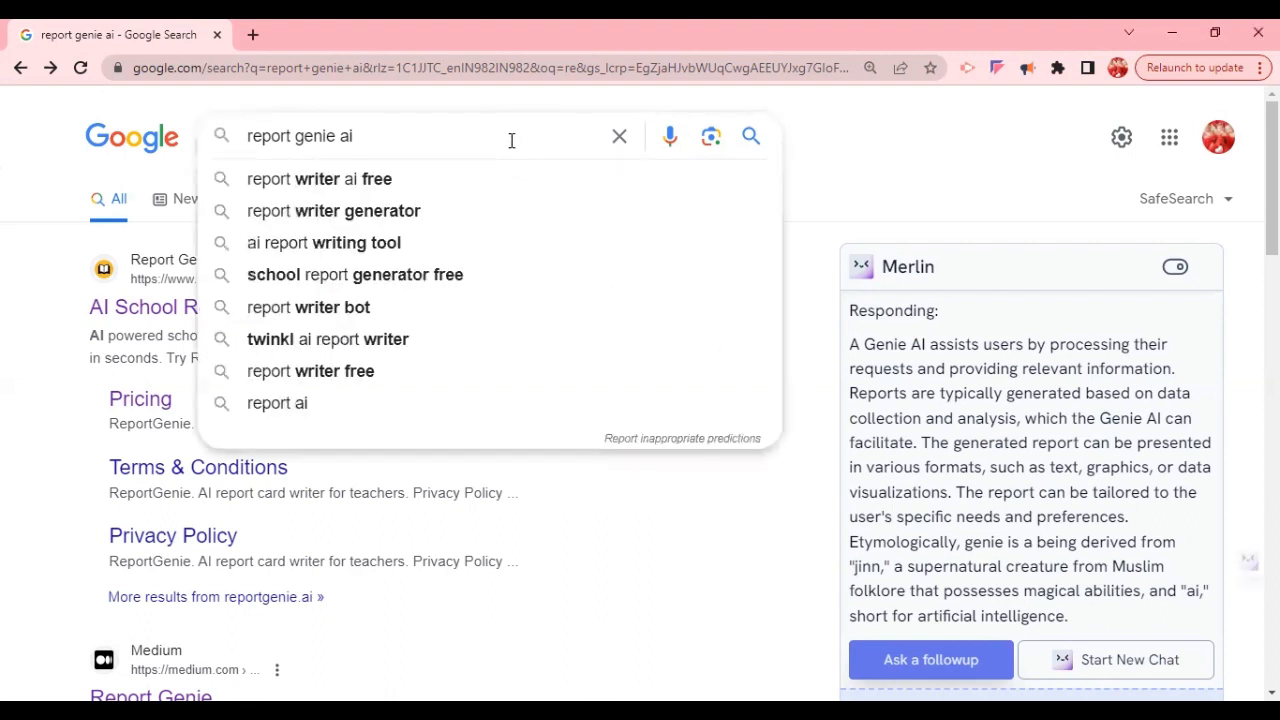
left_click(14, 135)
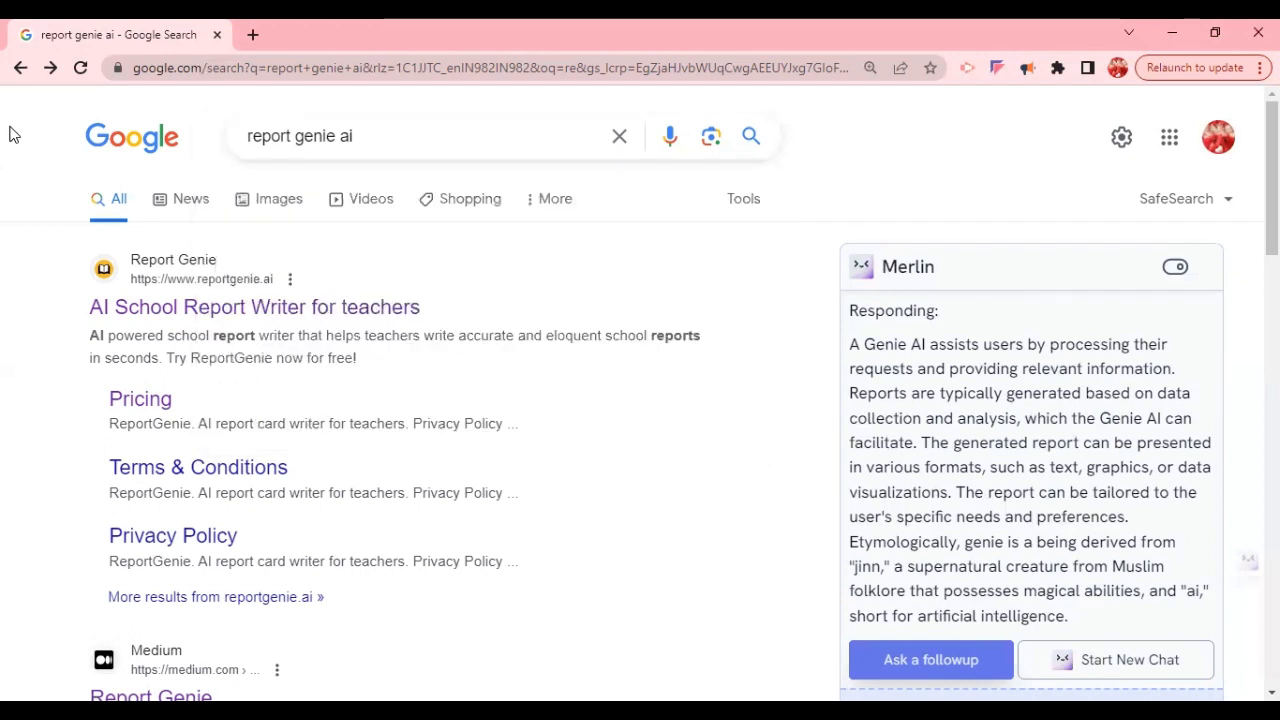
left_click(302, 320)
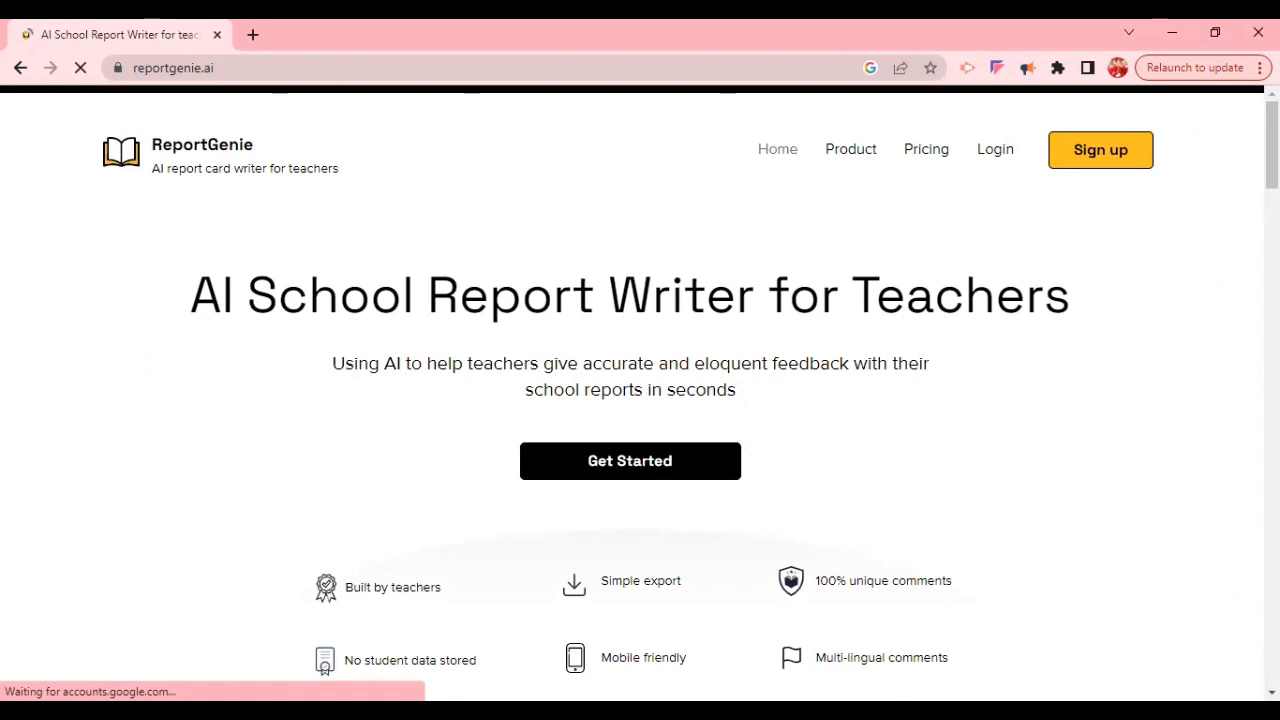
Look over the ReportGenie home page, examining the feature list and the Better reports section
scroll(1004, 352, "down", 1)
scroll(640, 380, "down", 1)
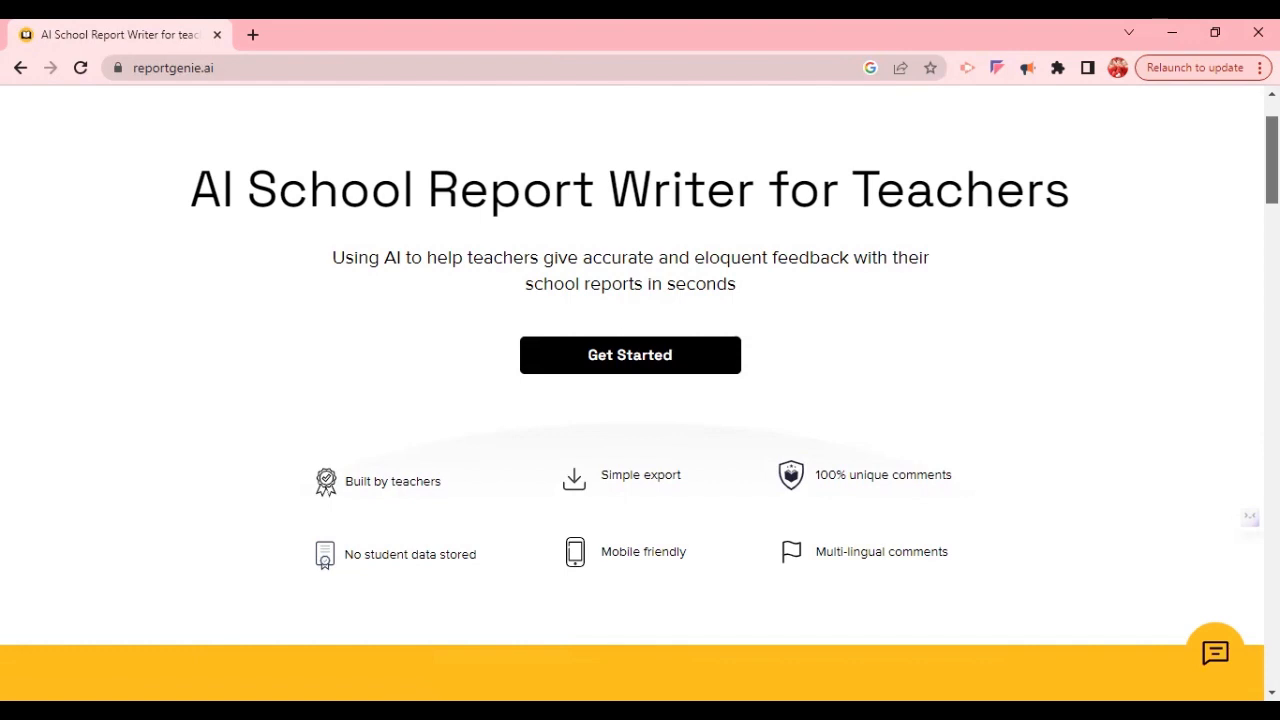
scroll(640, 380, "down", 1)
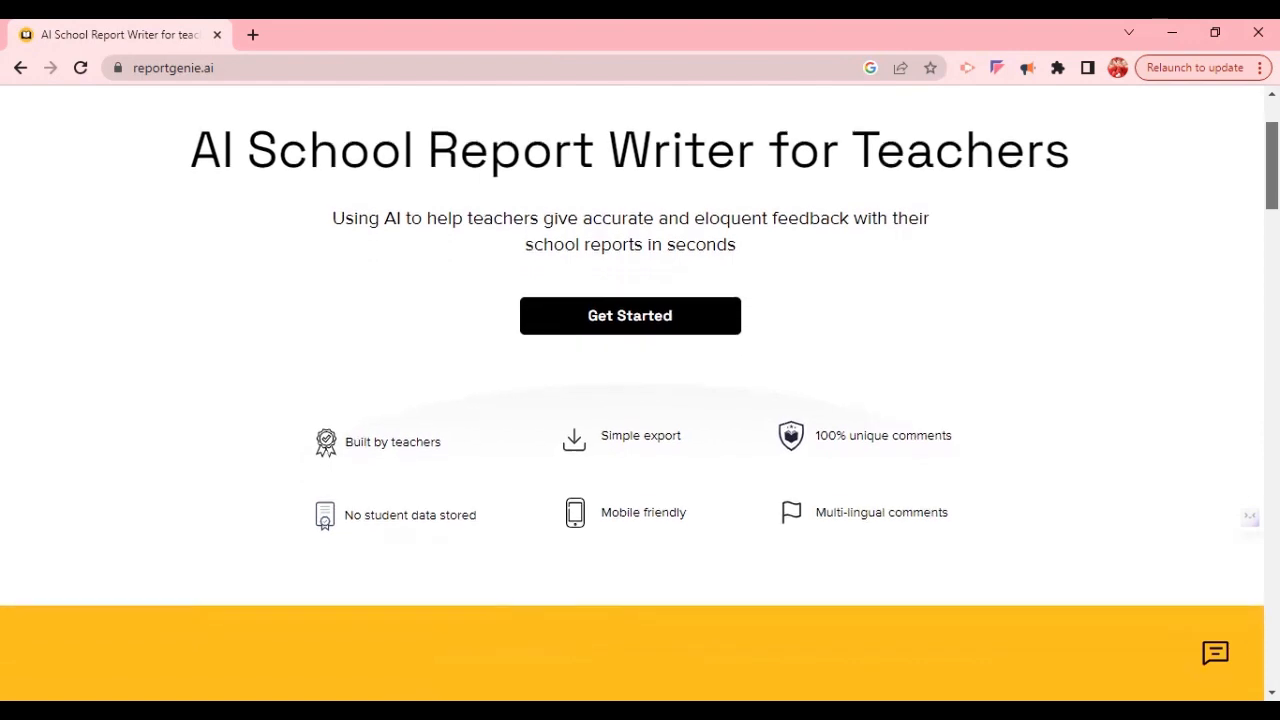
scroll(640, 399, "down", 3)
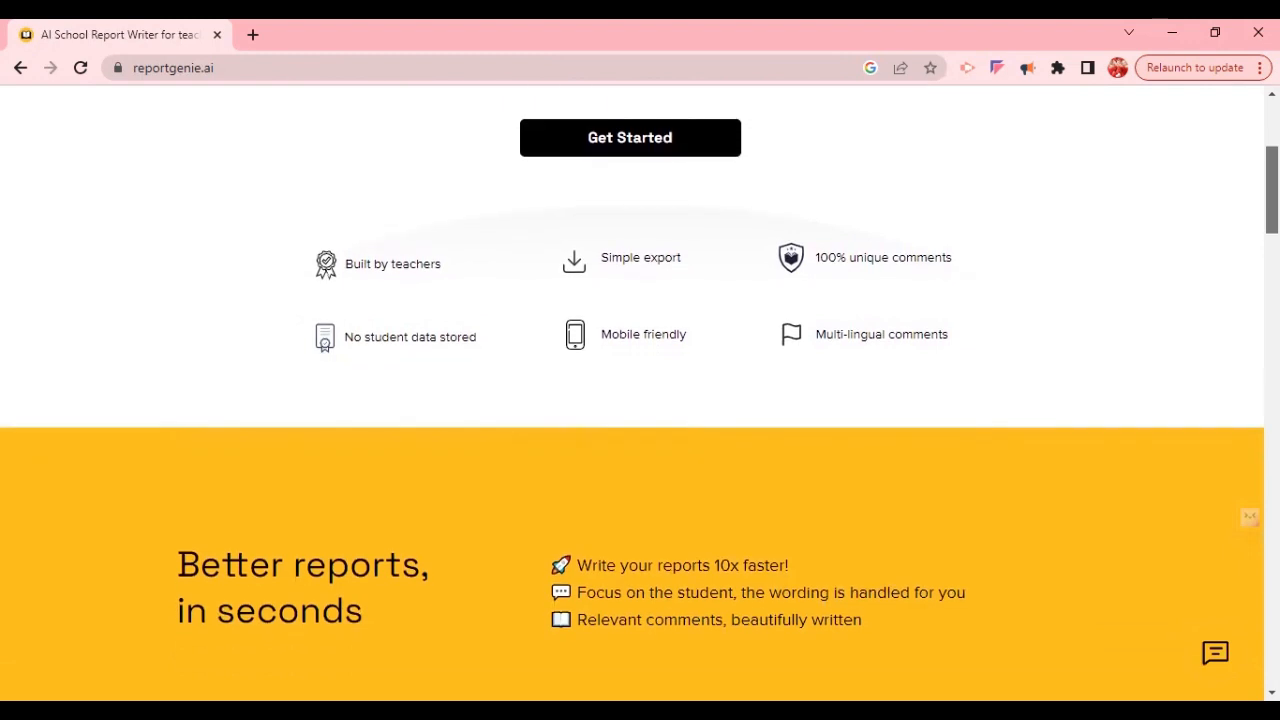
scroll(640, 400, "down", 1)
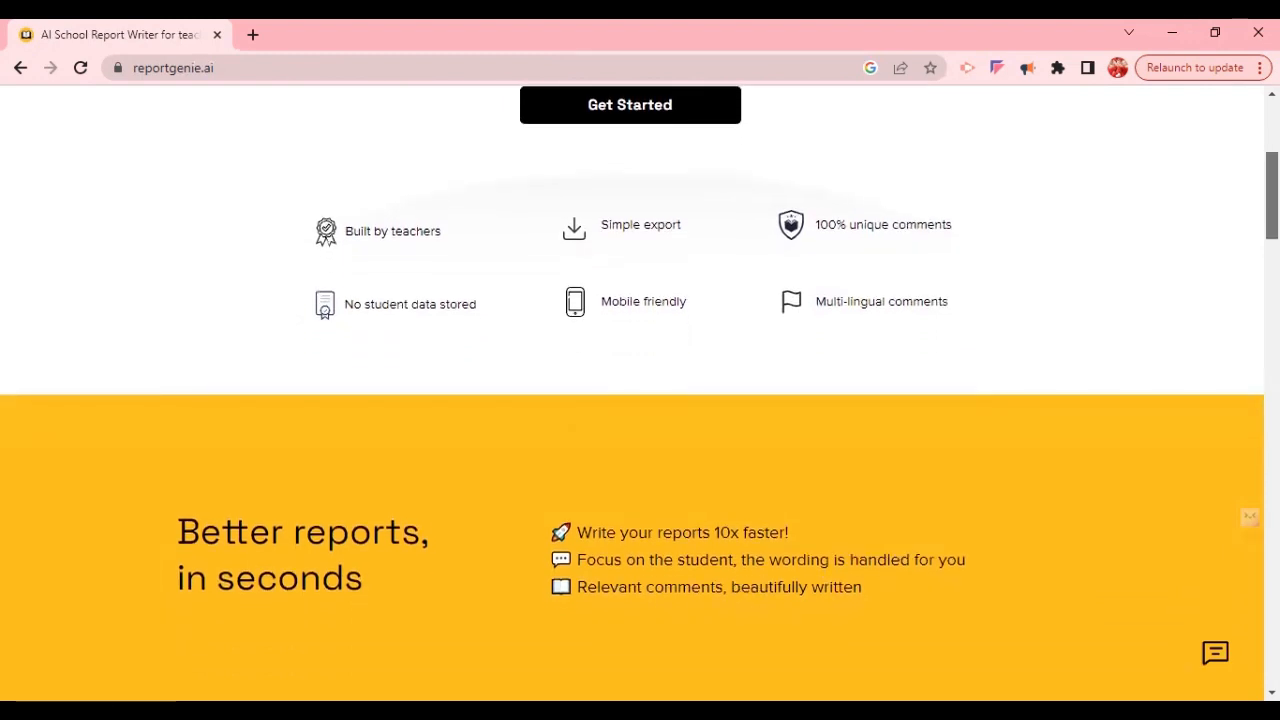
scroll(640, 400, "up", 1)
scroll(640, 400, "up", 1)
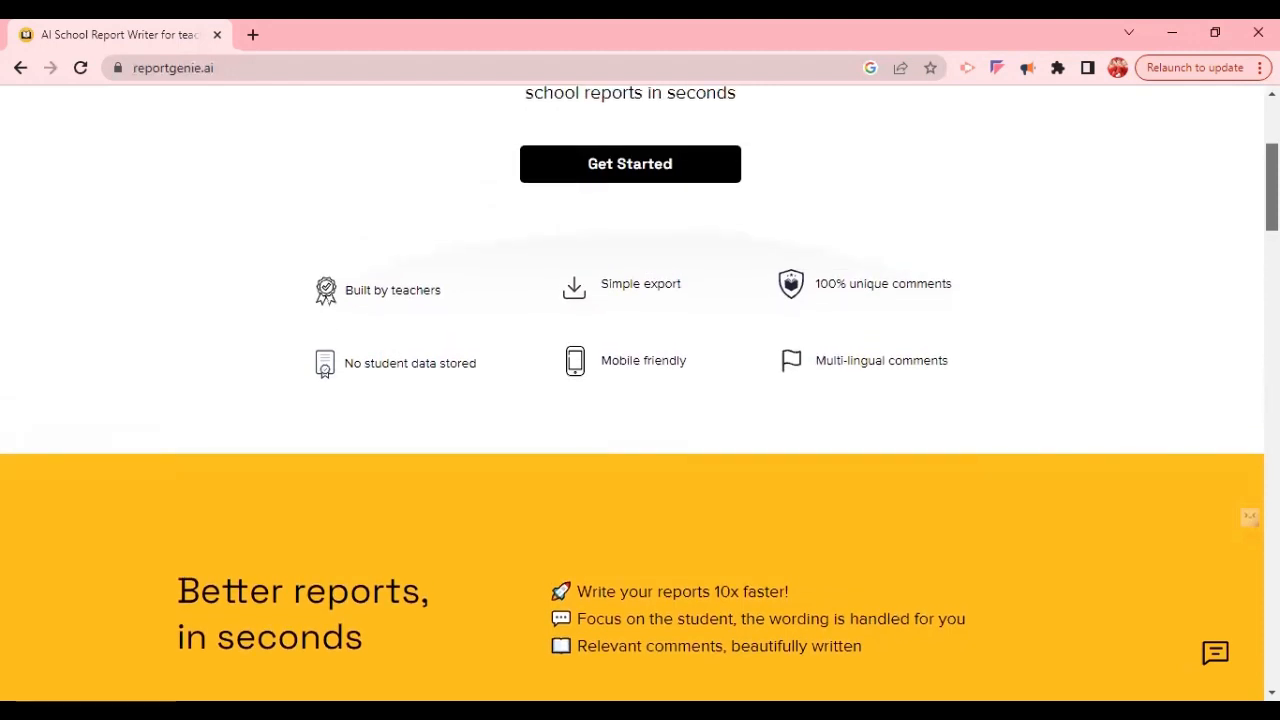
scroll(640, 400, "up", 1)
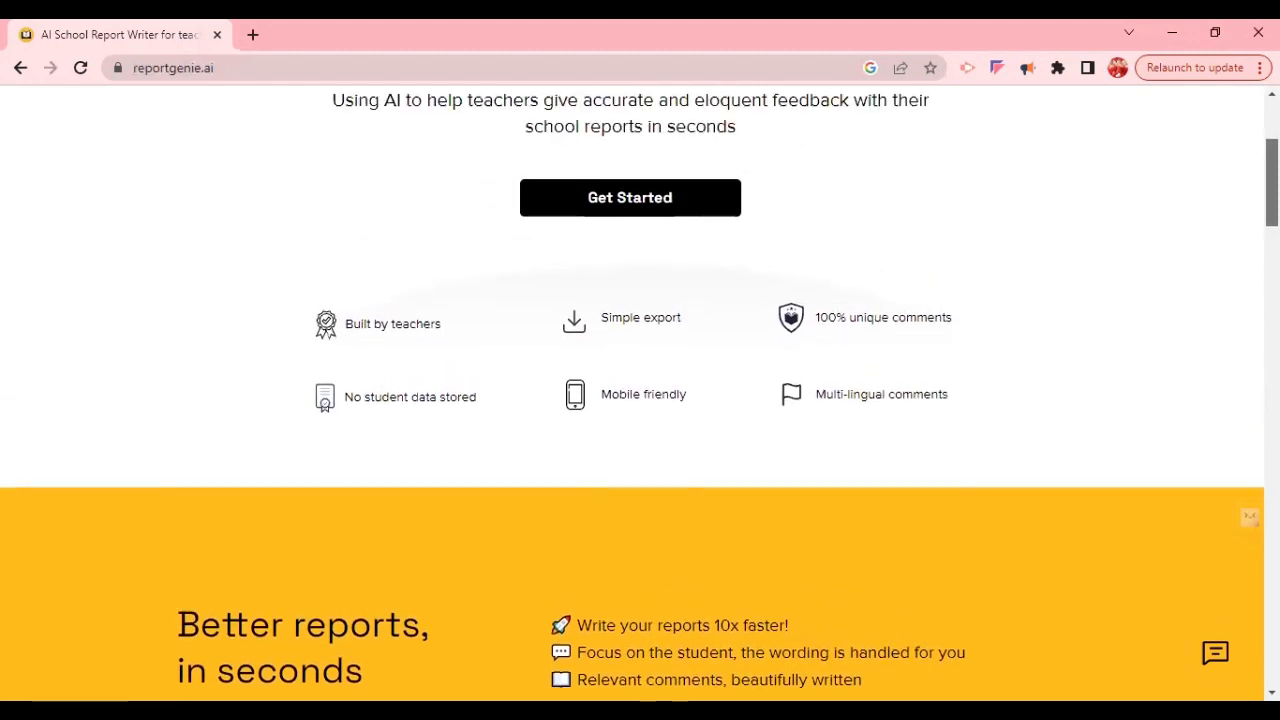
scroll(640, 400, "up", 1)
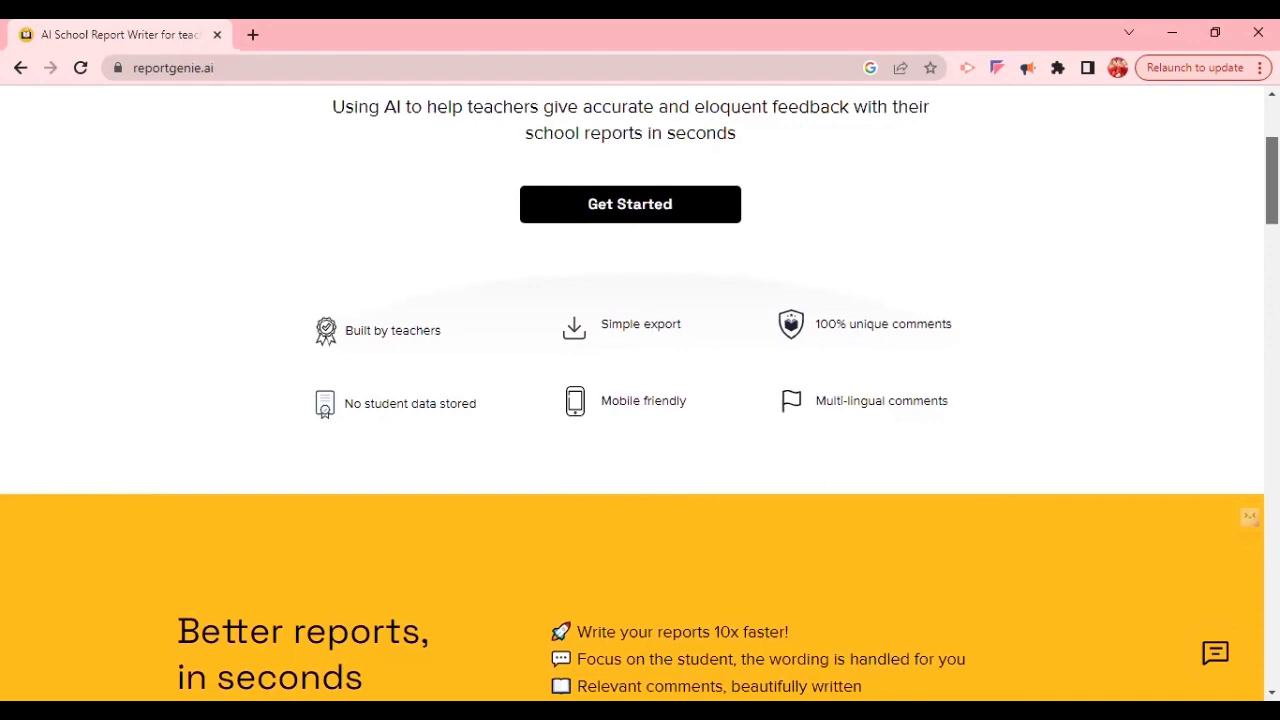
scroll(640, 400, "up", 3)
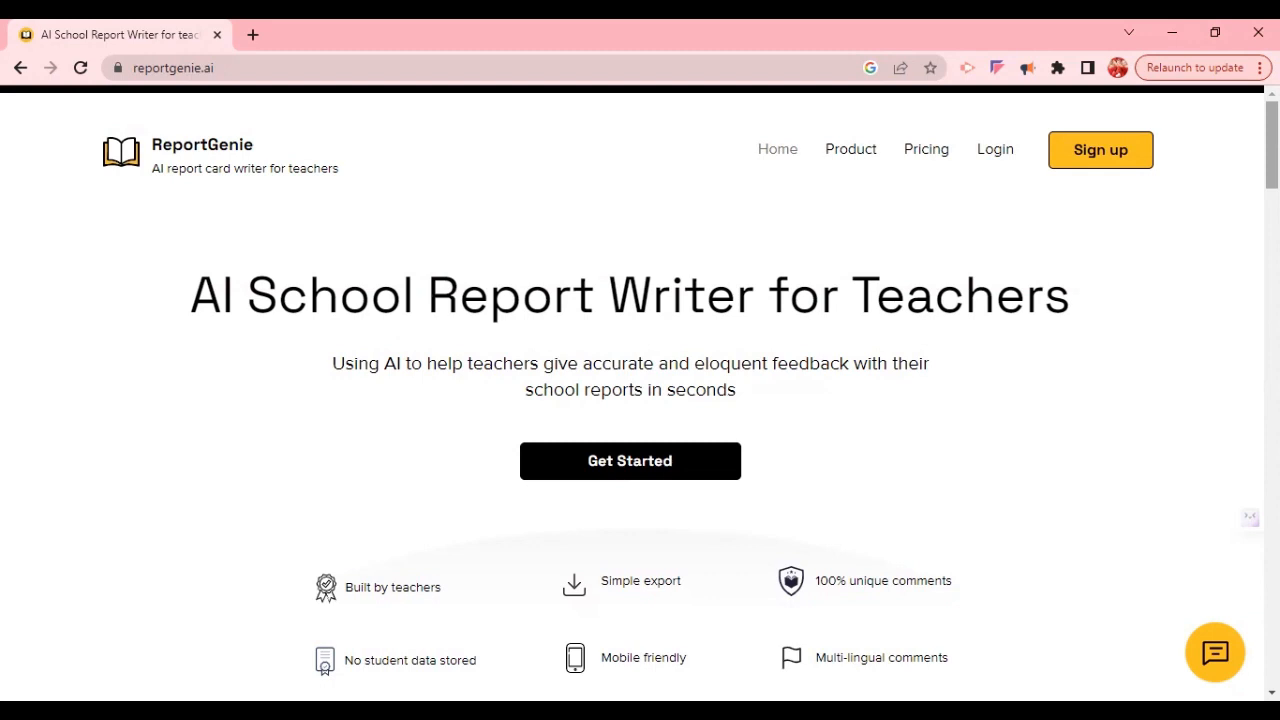
Log in to ReportGenie and examine the report writer form's class, language, word limit and feedback fields
left_click(998, 150)
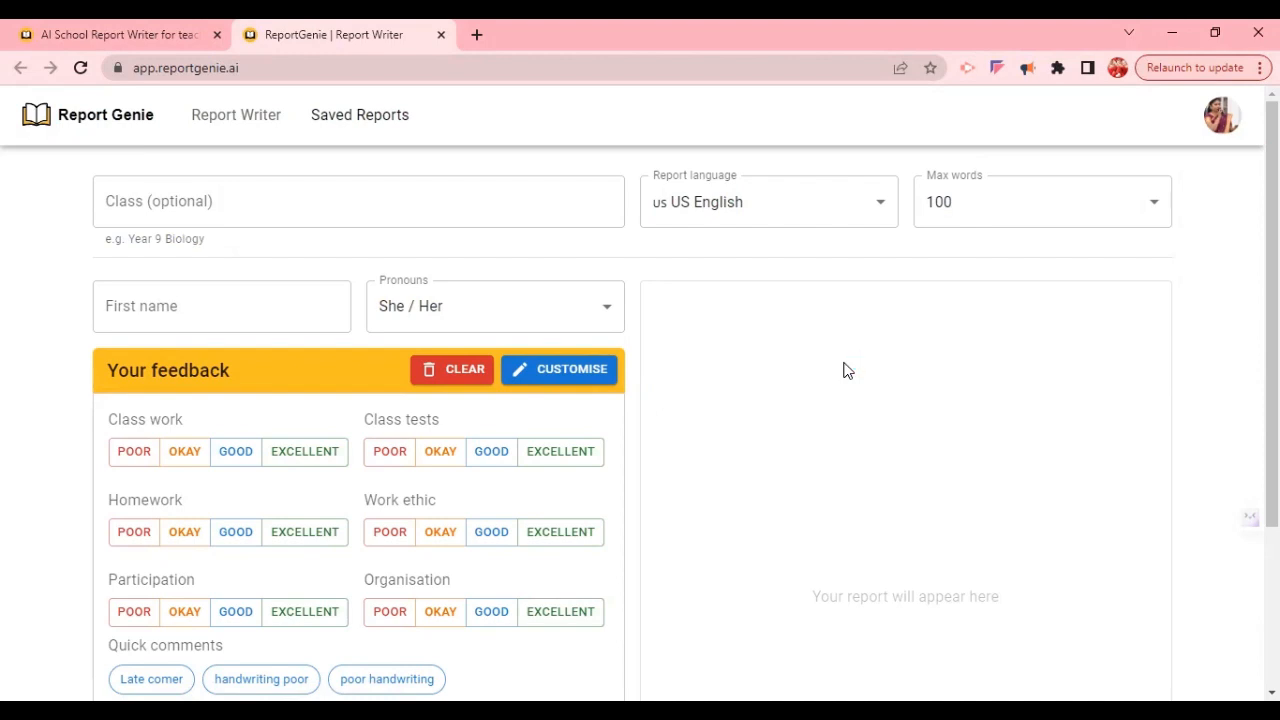
scroll(640, 400, "down", 1)
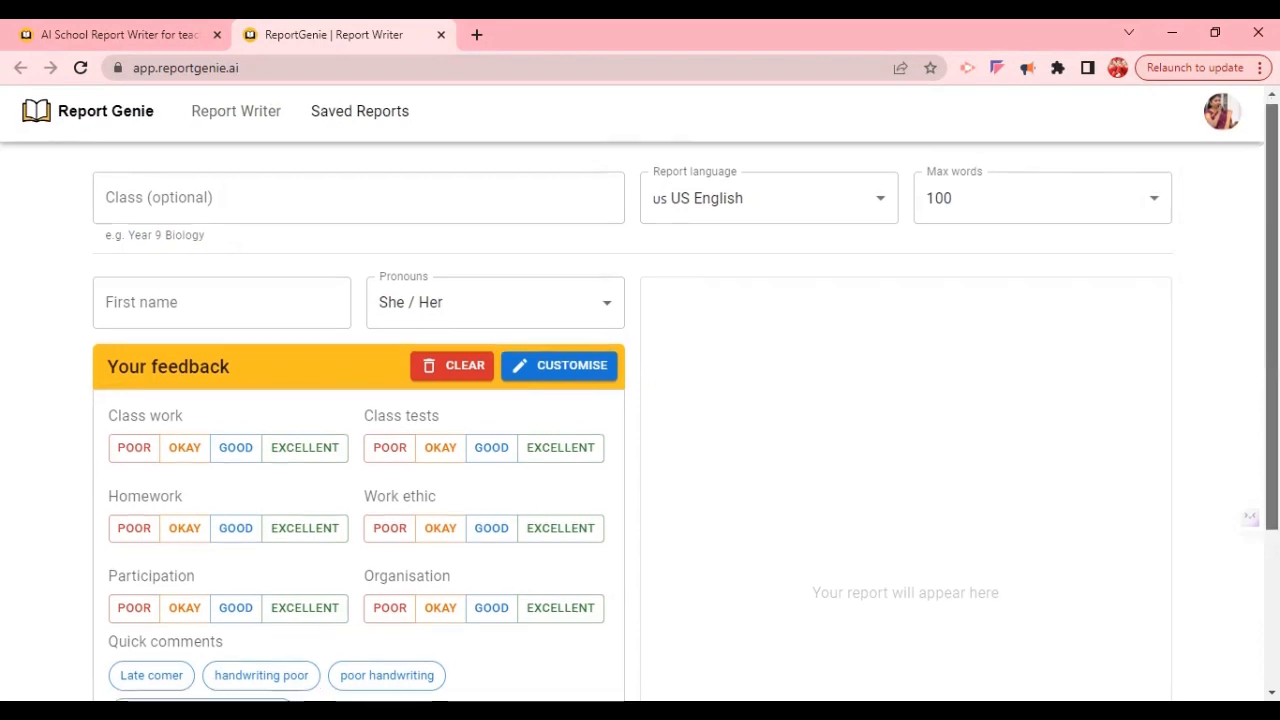
scroll(640, 400, "down", 1)
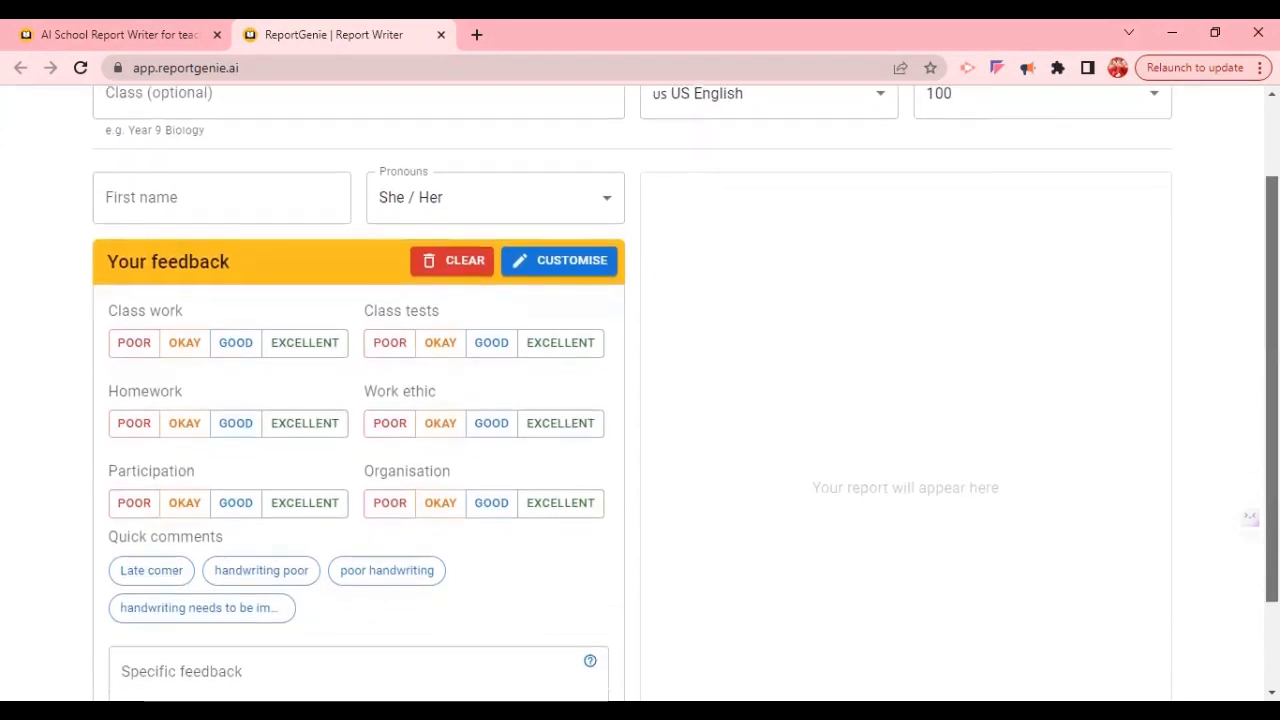
scroll(640, 400, "down", 1)
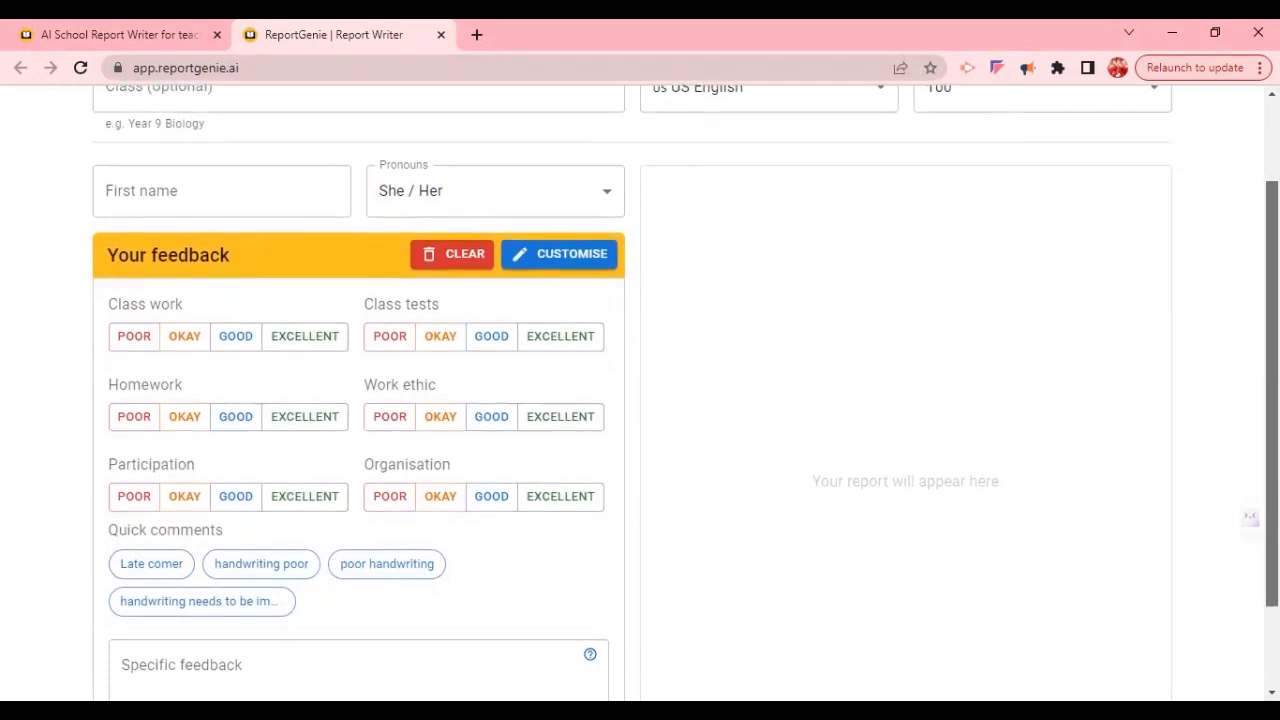
scroll(640, 400, "down", 1)
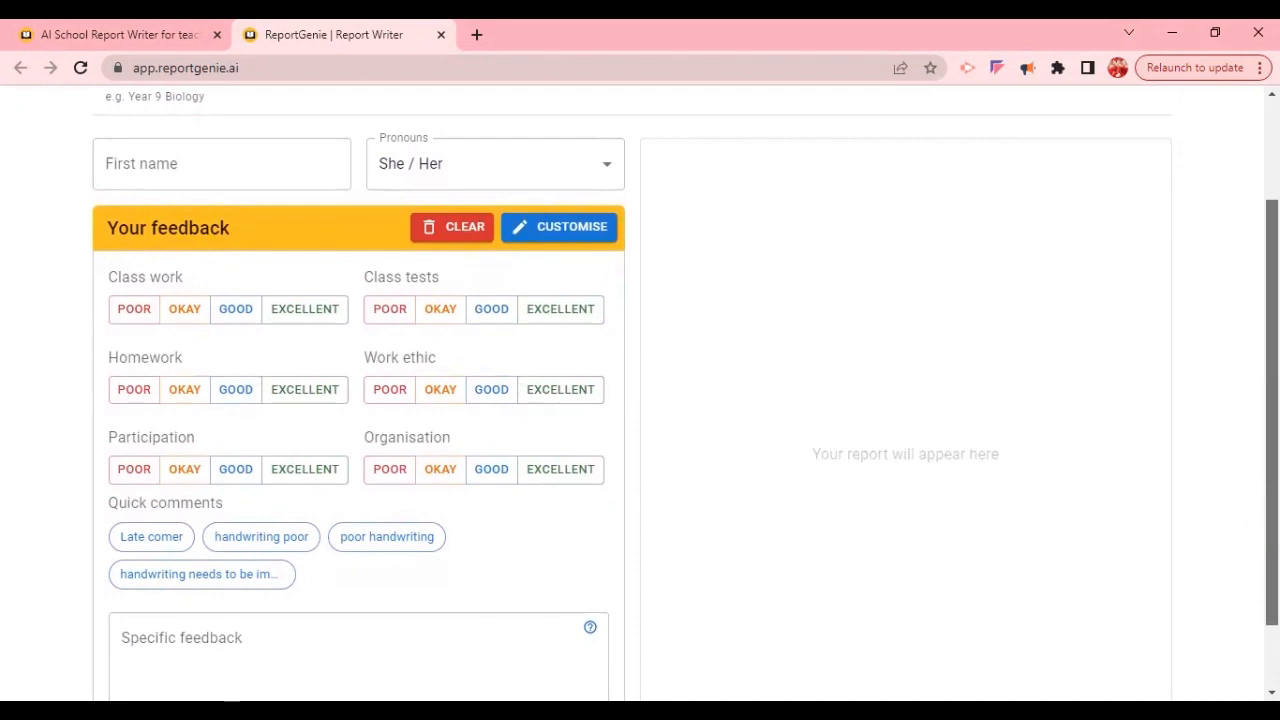
scroll(640, 400, "down", 1)
scroll(640, 400, "down", 1)
scroll(640, 400, "down", 1)
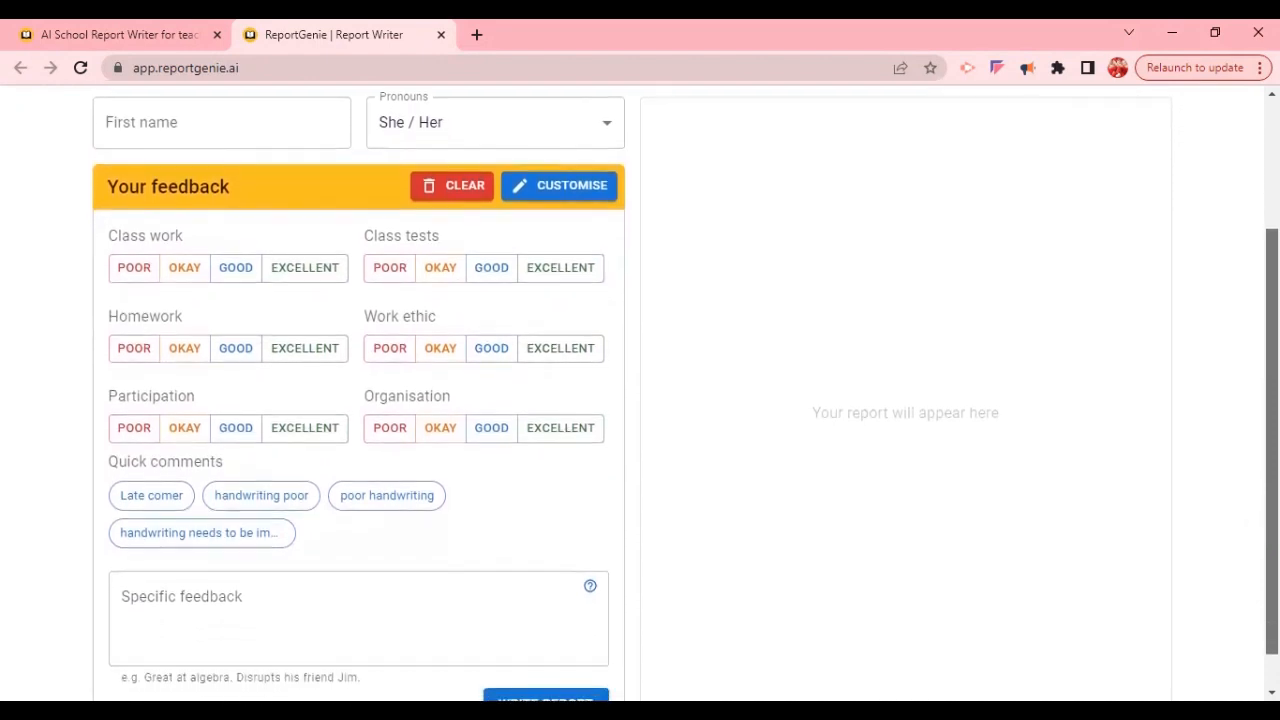
scroll(640, 400, "down", 1)
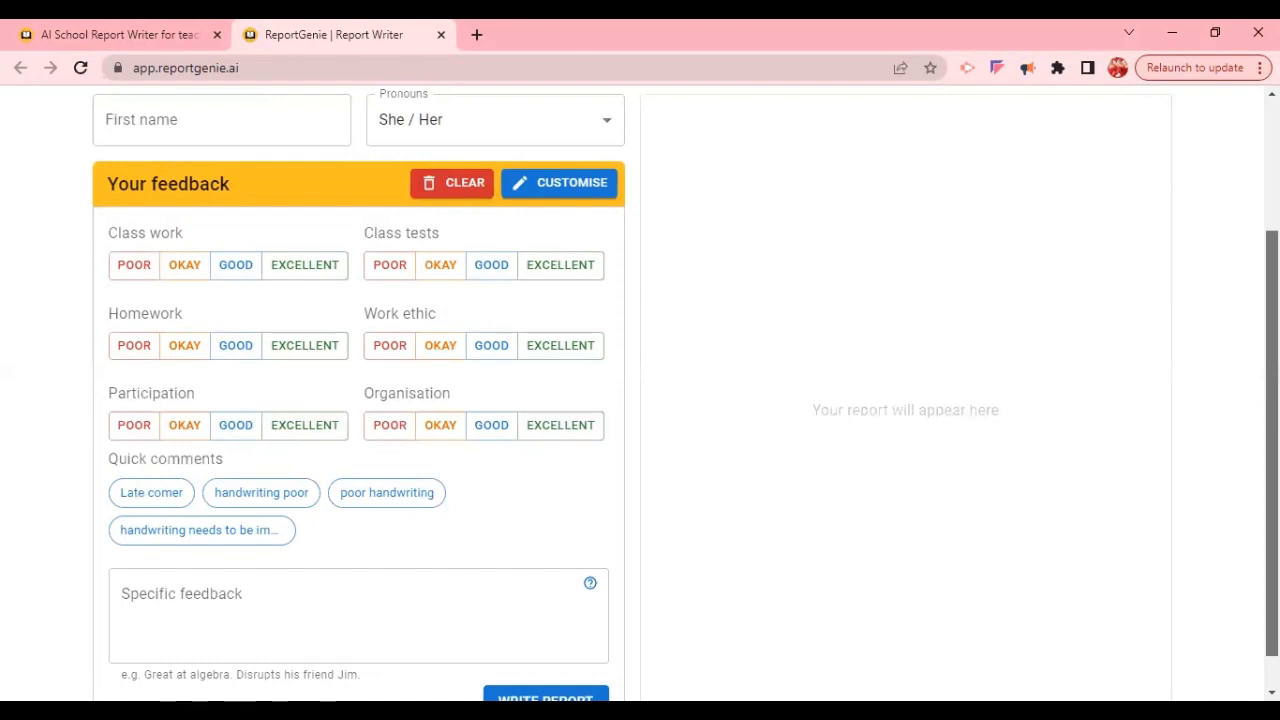
scroll(640, 400, "down", 1)
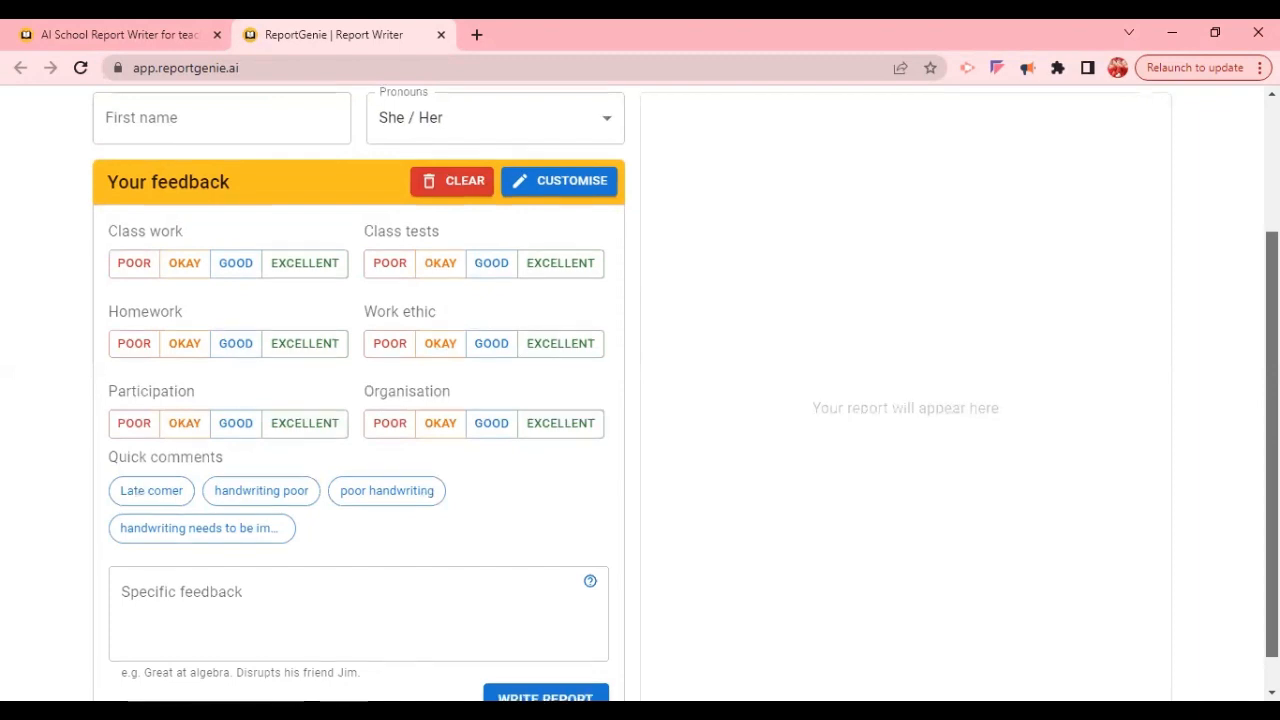
scroll(1247, 194, "up", 2)
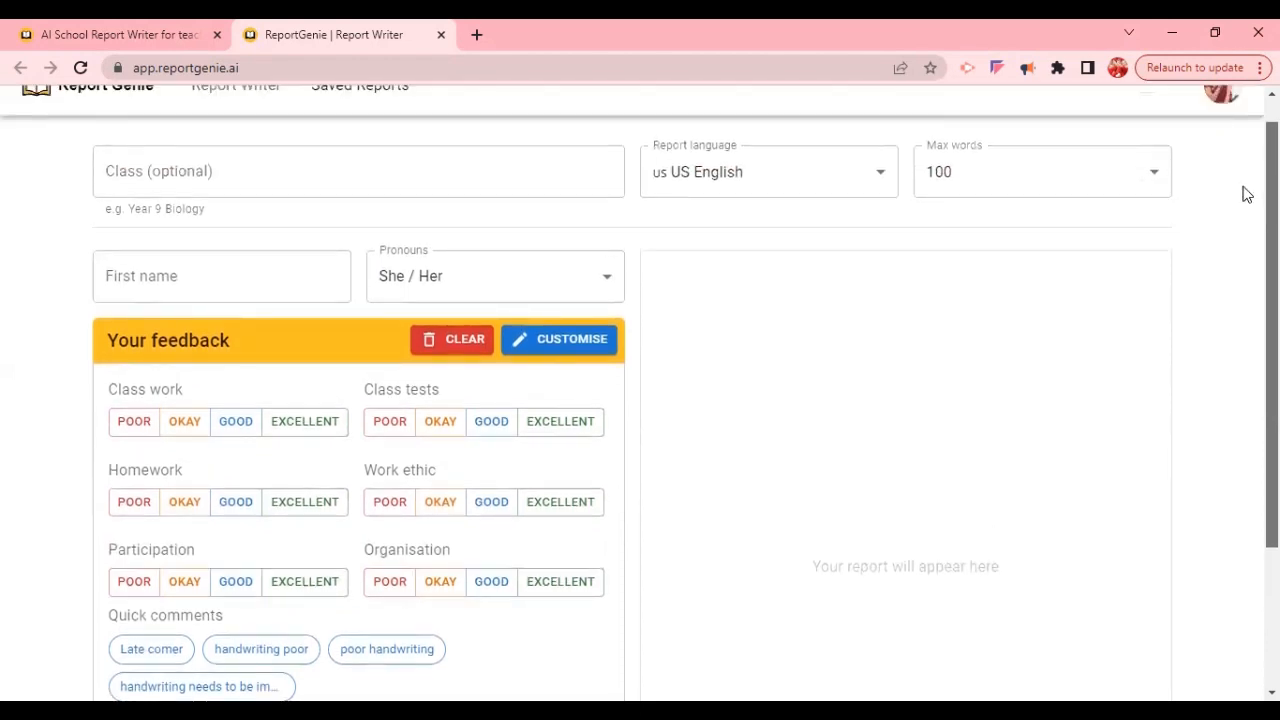
scroll(1247, 194, "up", 1)
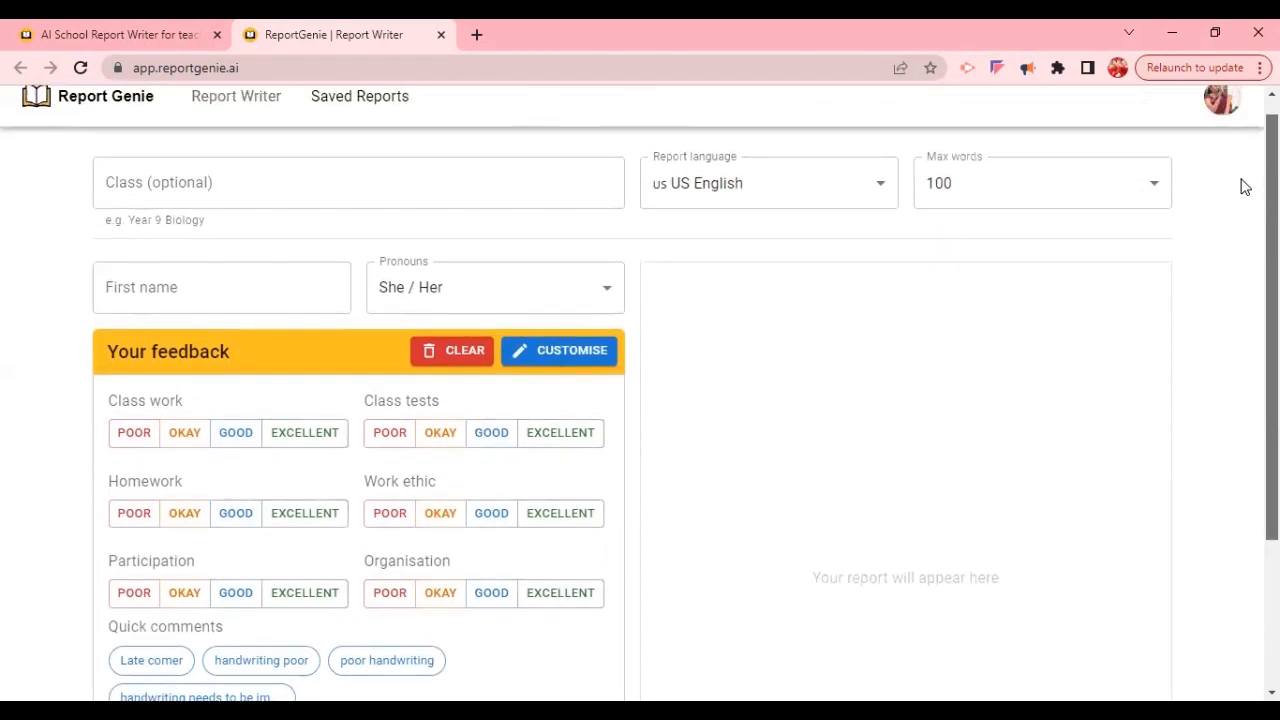
Review the available report languages and maximum word counts without changing either setting
left_click(880, 195)
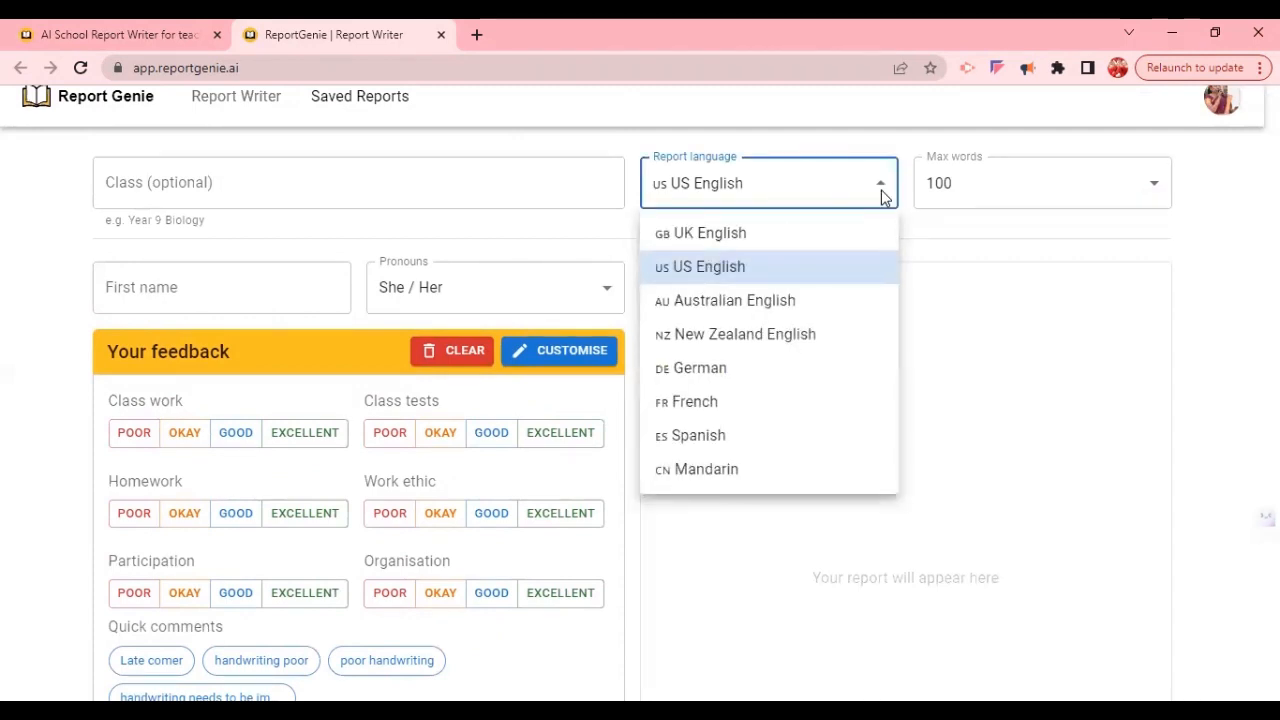
left_click(882, 196)
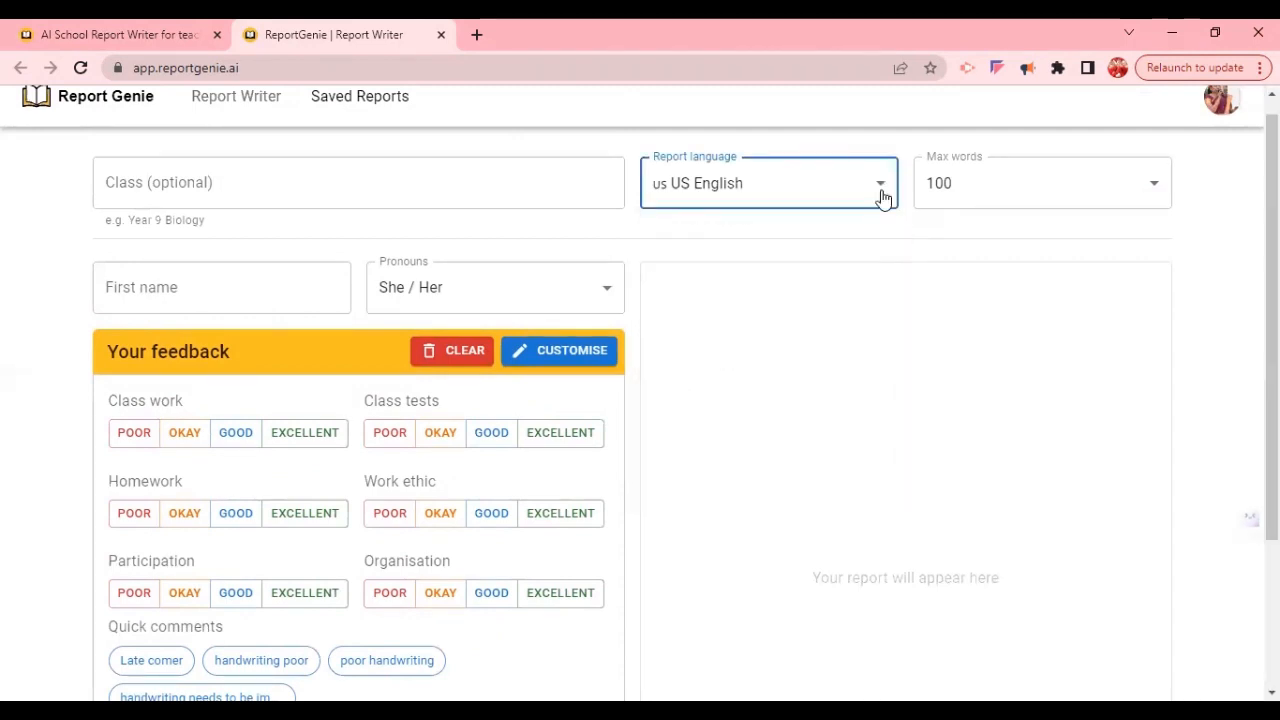
left_click(1005, 201)
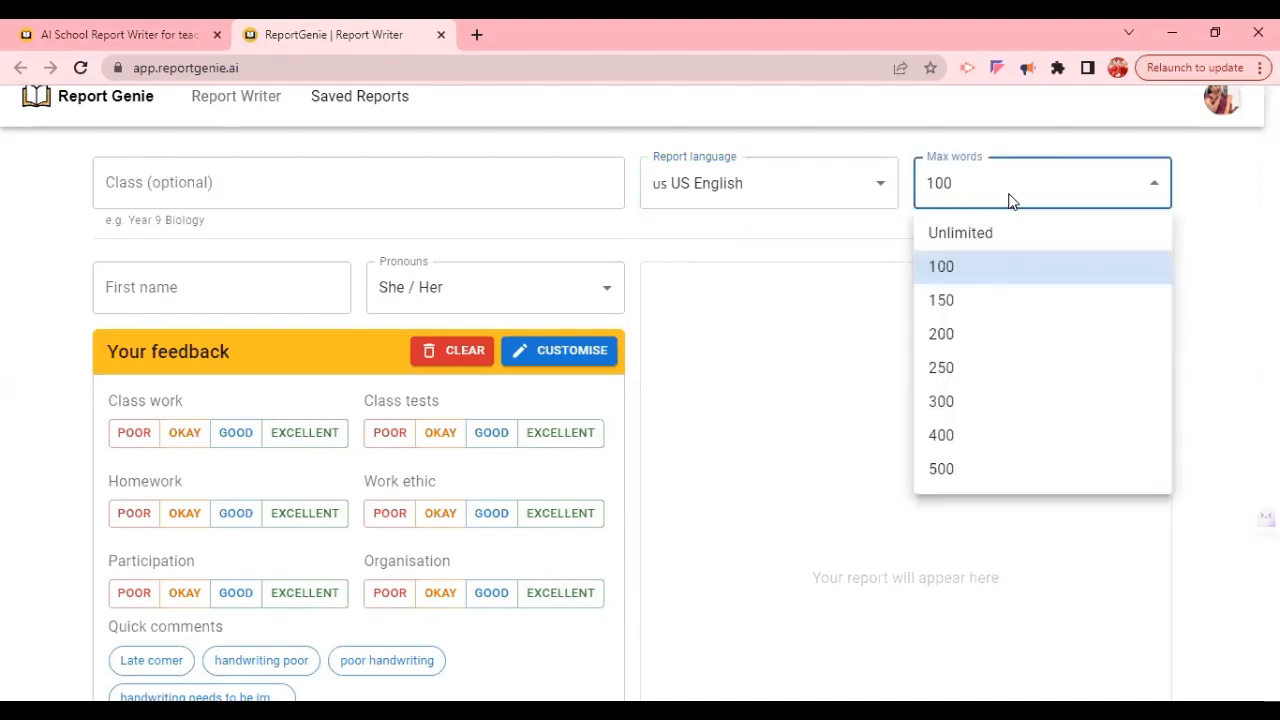
left_click(877, 278)
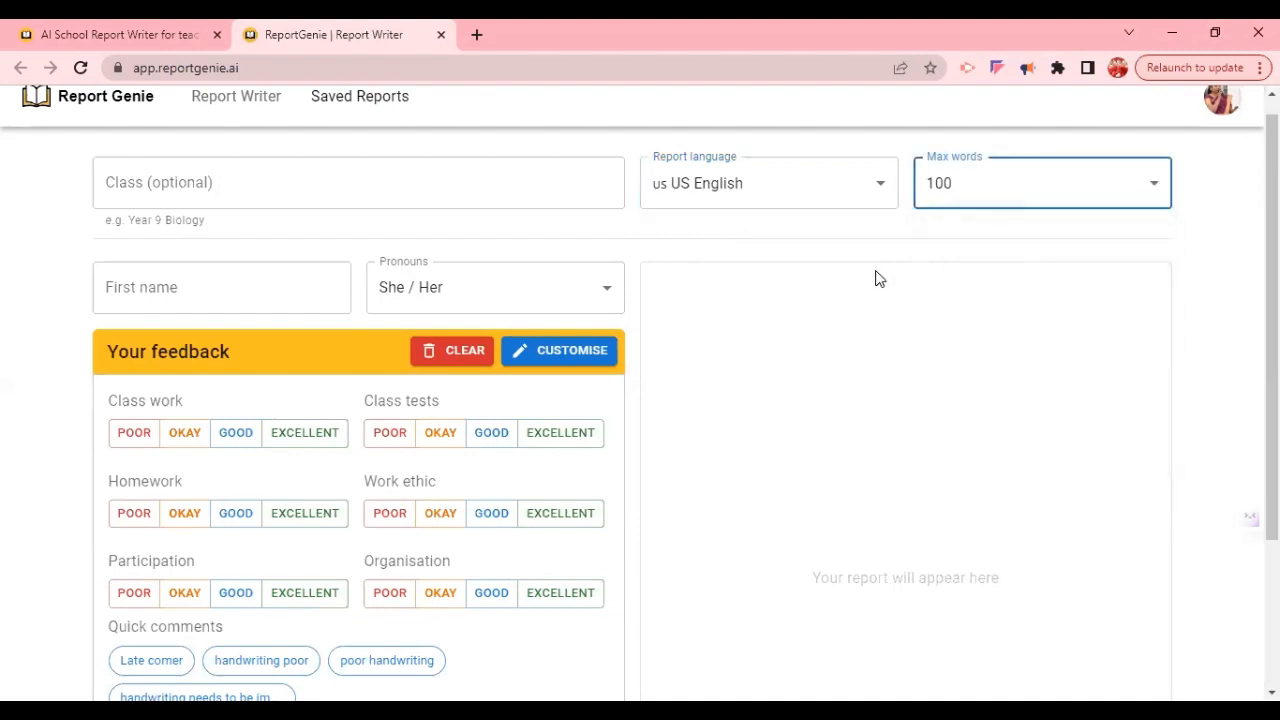
Enter IX as the class for the report
left_click(350, 195)
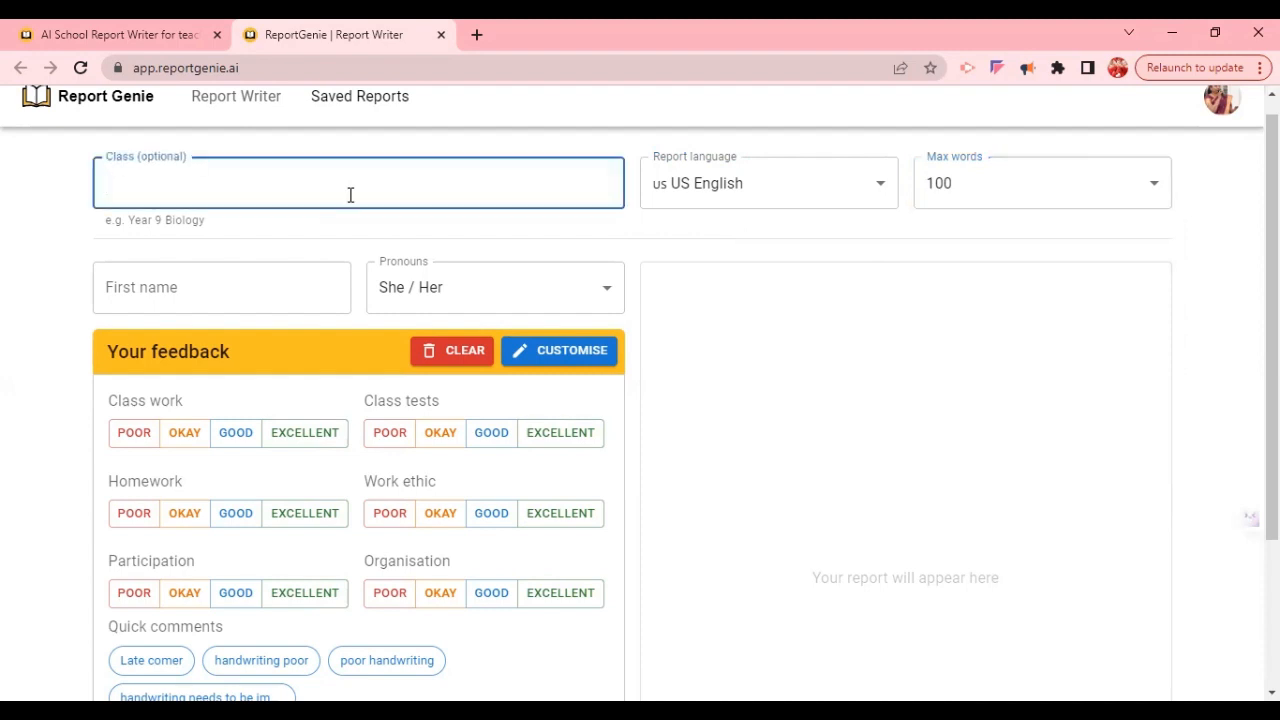
type("Ayushi")
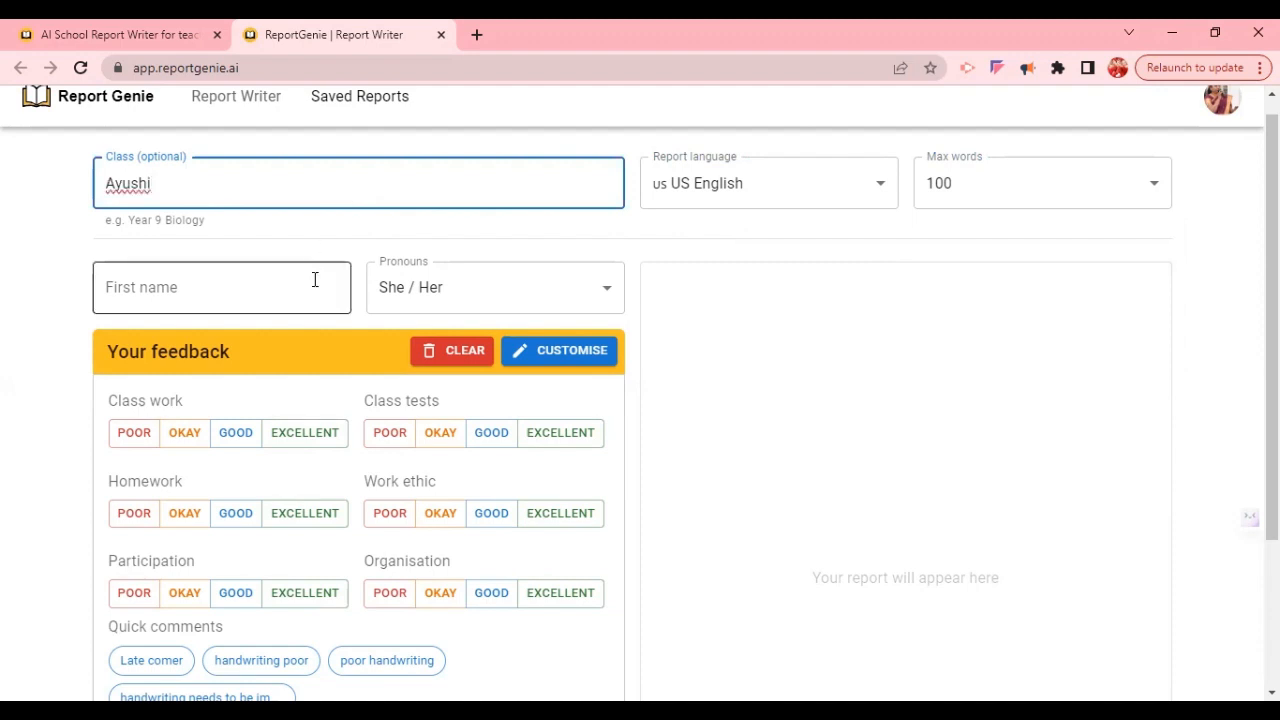
key("BackSpace")
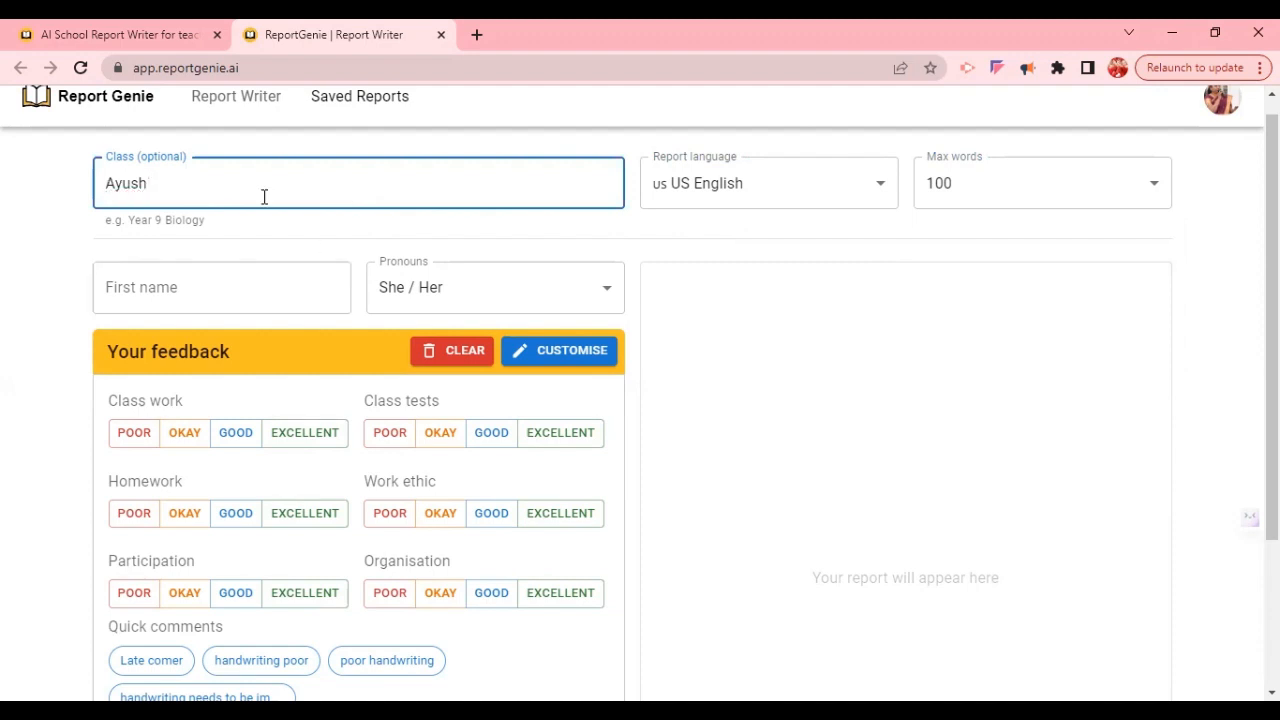
key("BackSpace")
key("BackSpace")
key("BackSpace")
key("BackSpace")
key("BackSpace")
type("IX")
Enter the student's first name and keep the pronouns as She / Her
left_click(238, 292)
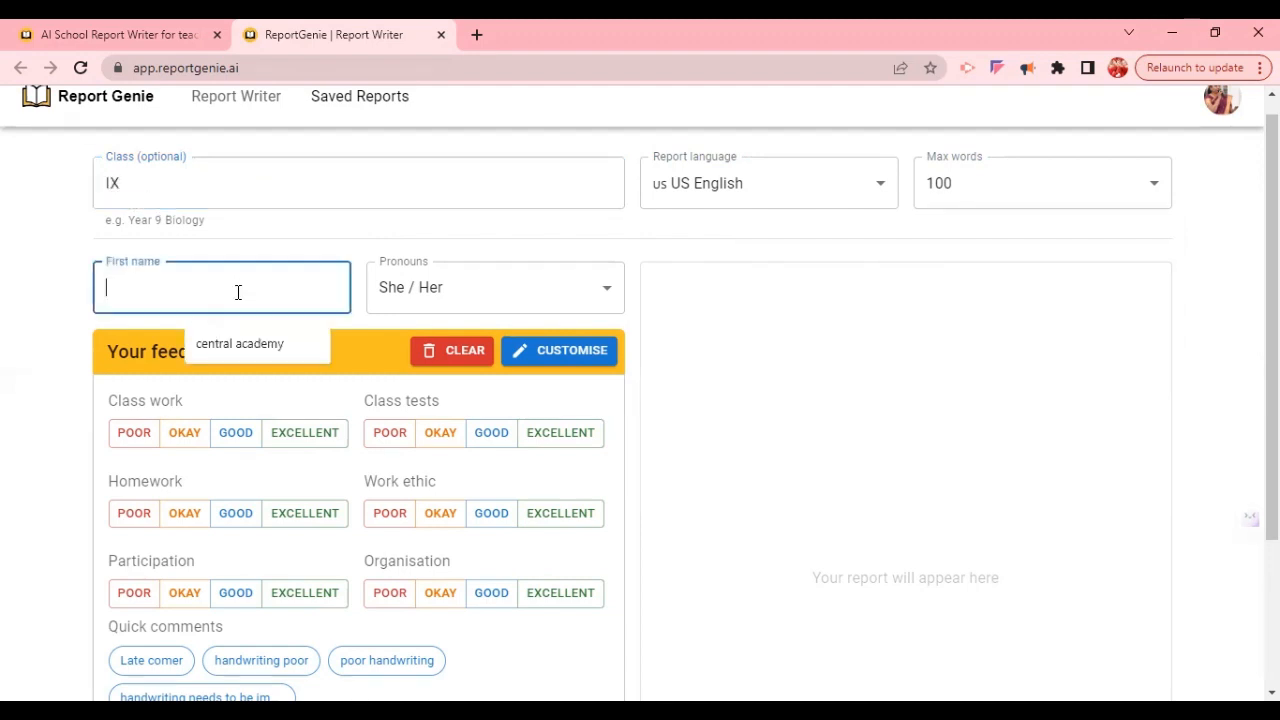
type("A")
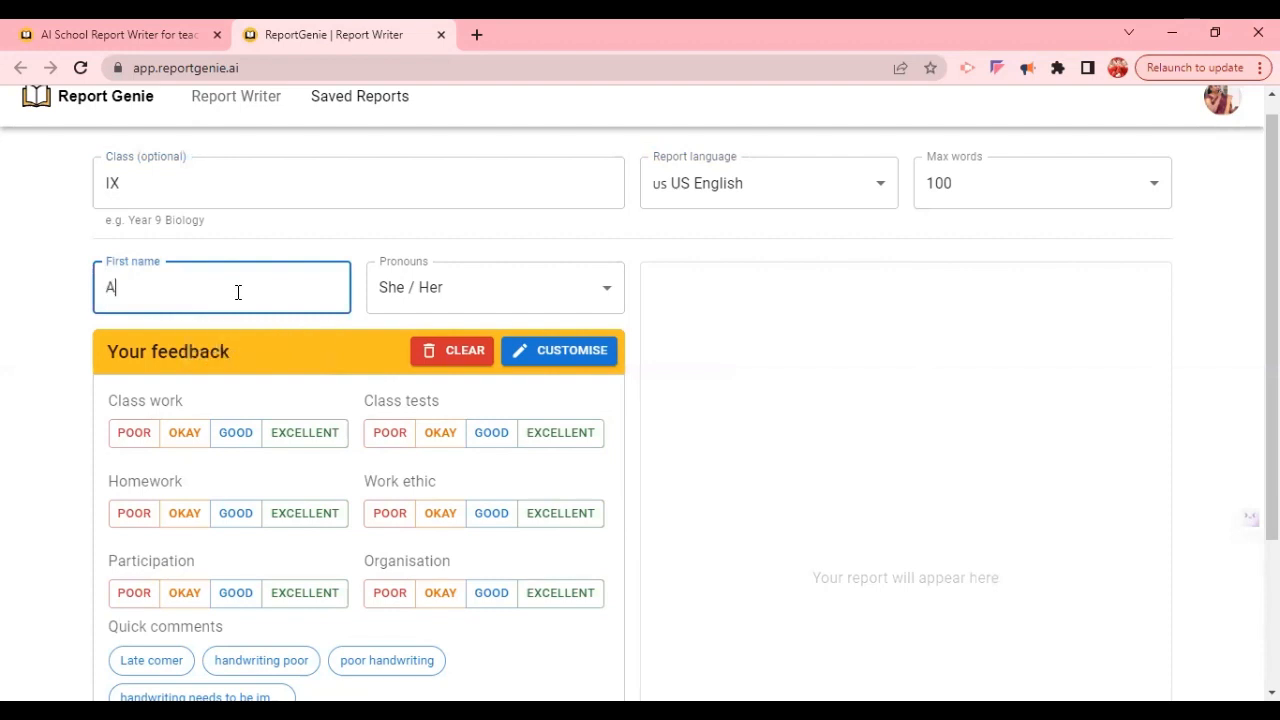
type("yushi")
left_click(537, 285)
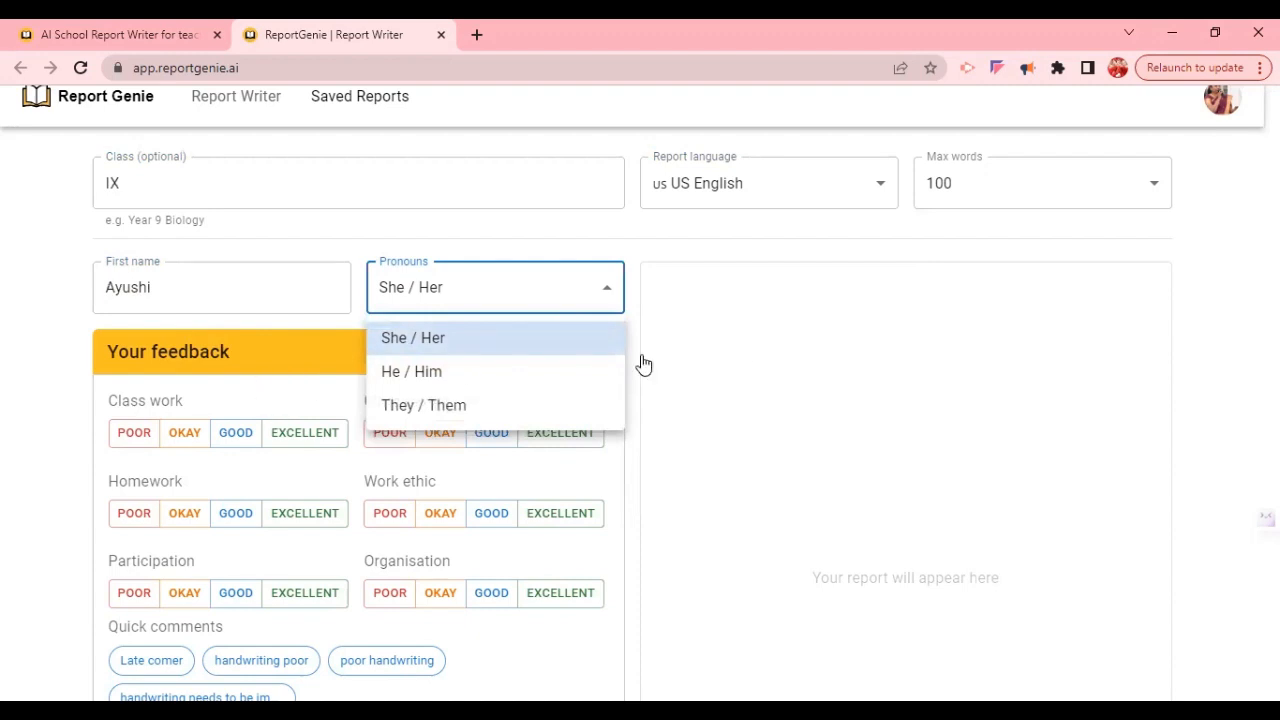
left_click(757, 371)
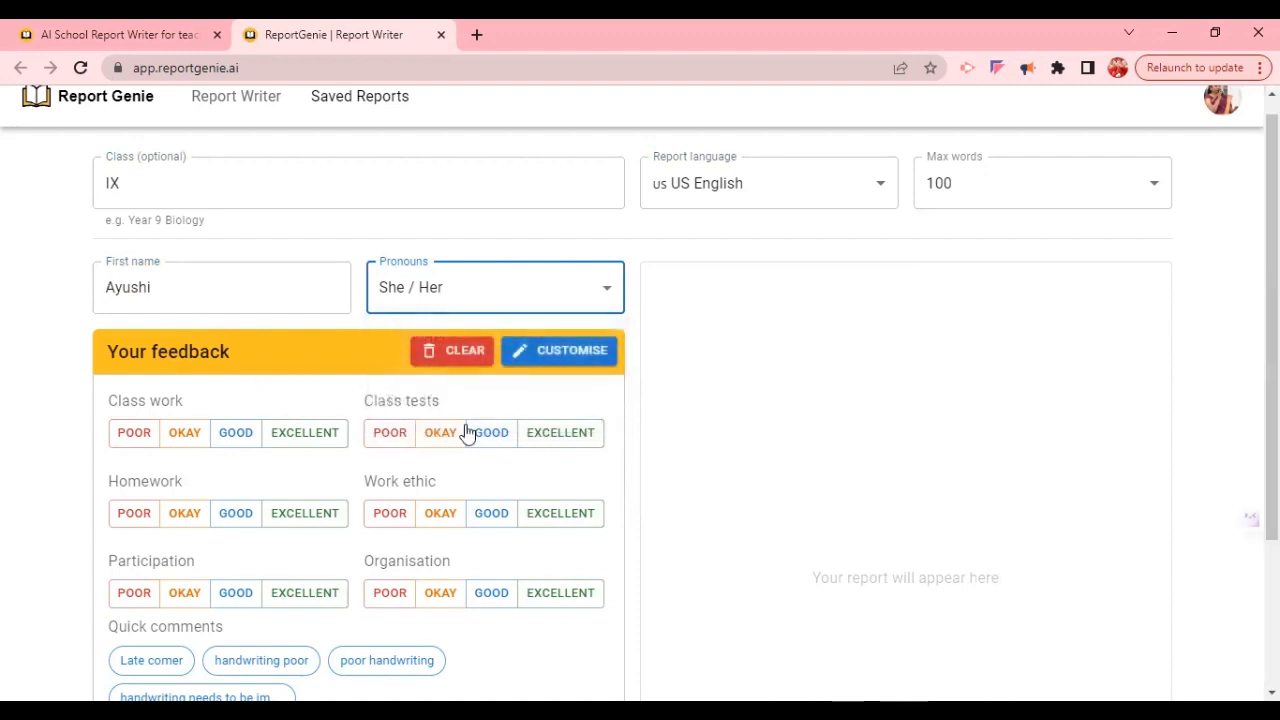
Rate class work and organisation as Okay, and class tests, homework, participation and work ethic as Good
left_click(185, 438)
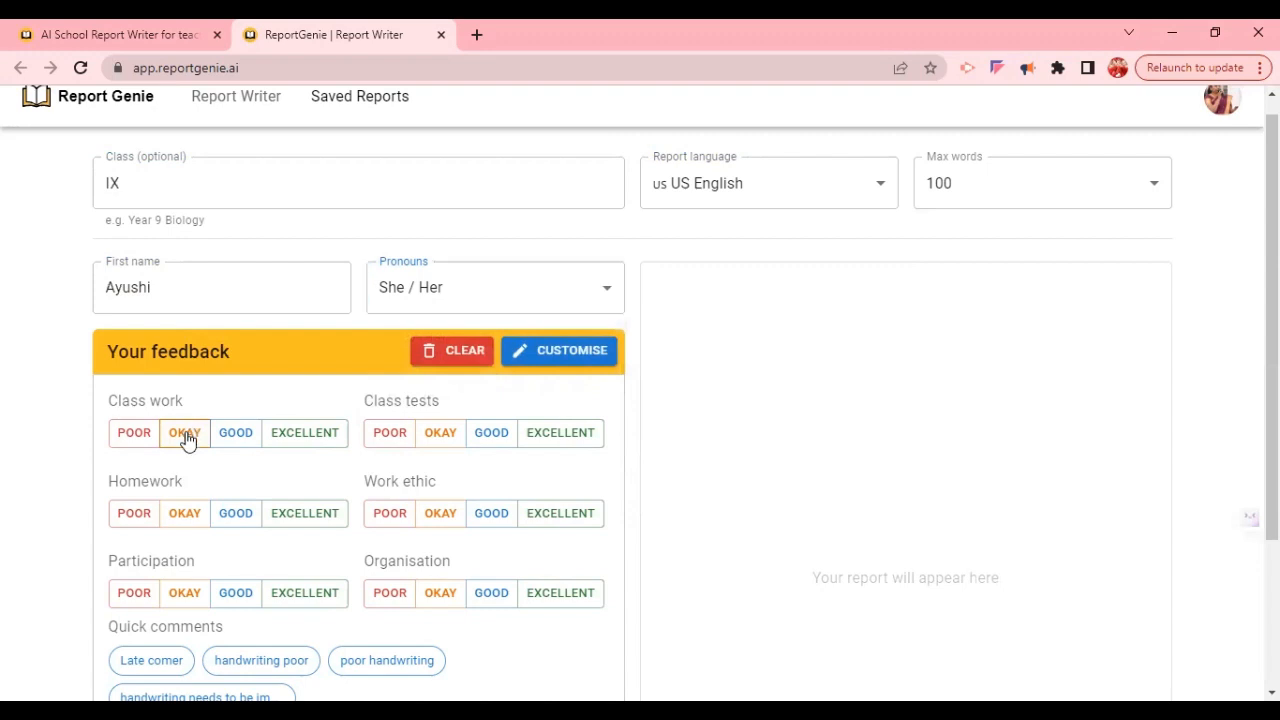
left_click(500, 444)
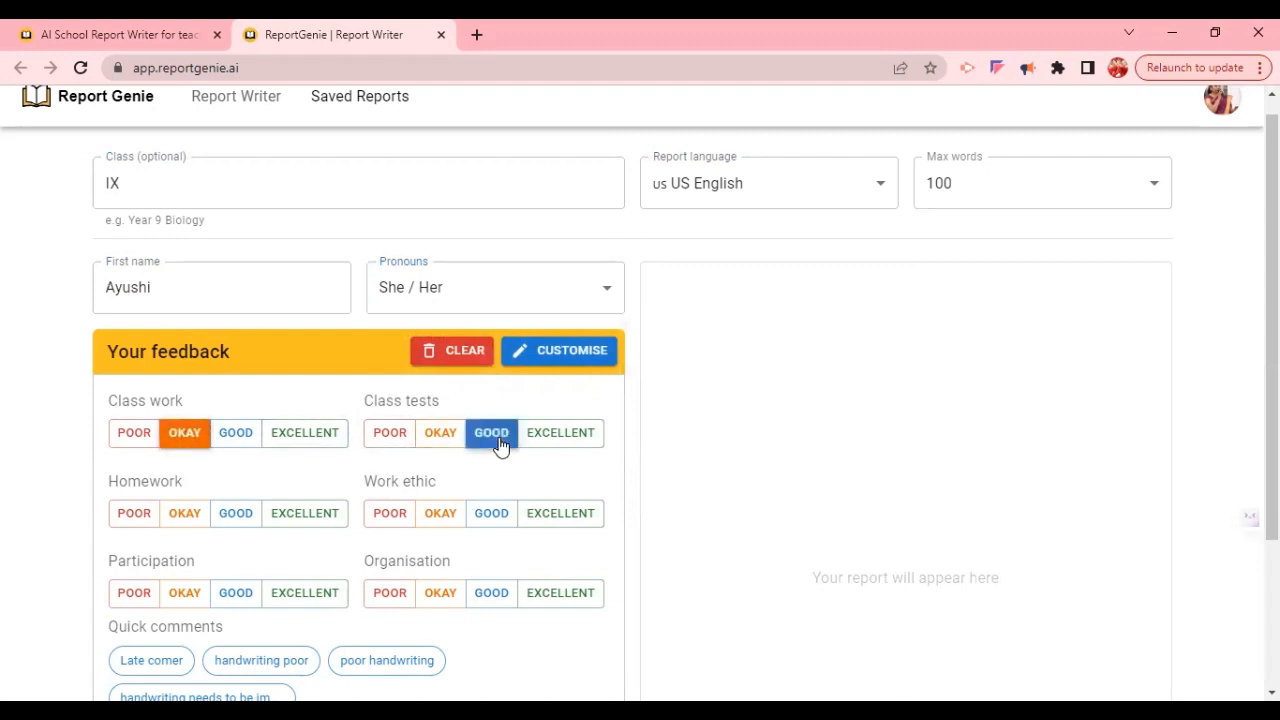
left_click(245, 525)
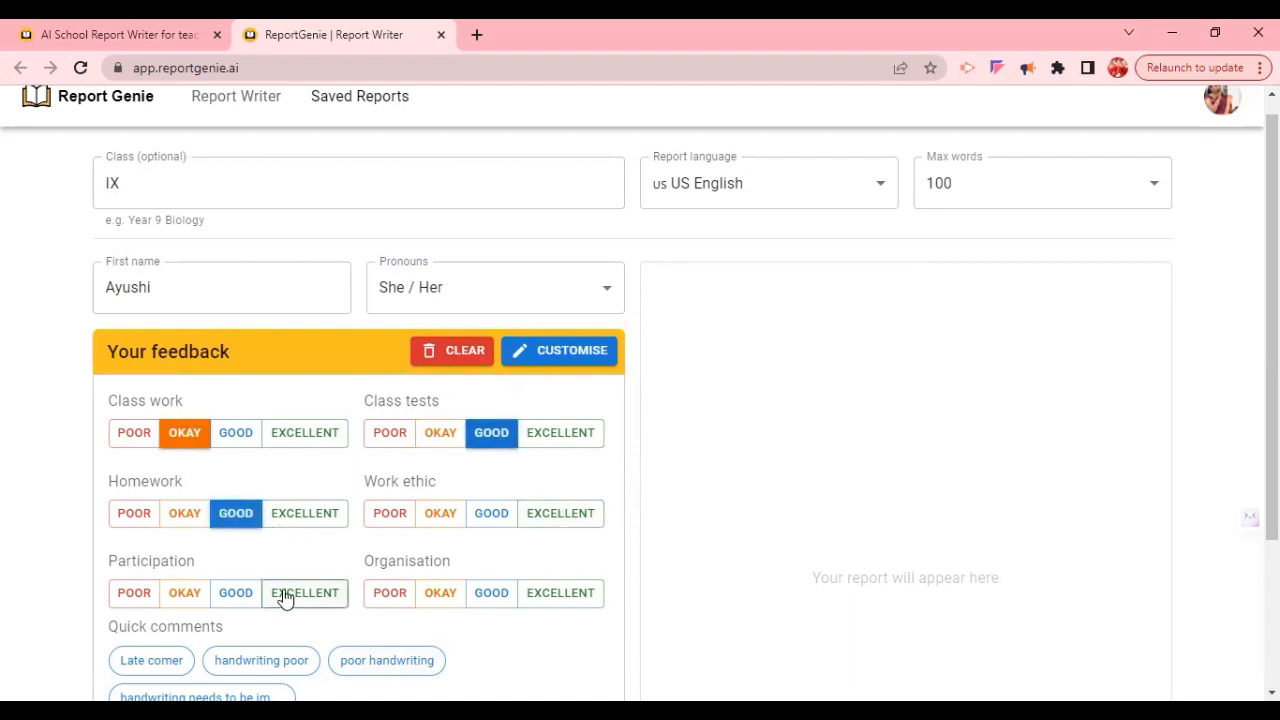
left_click(250, 595)
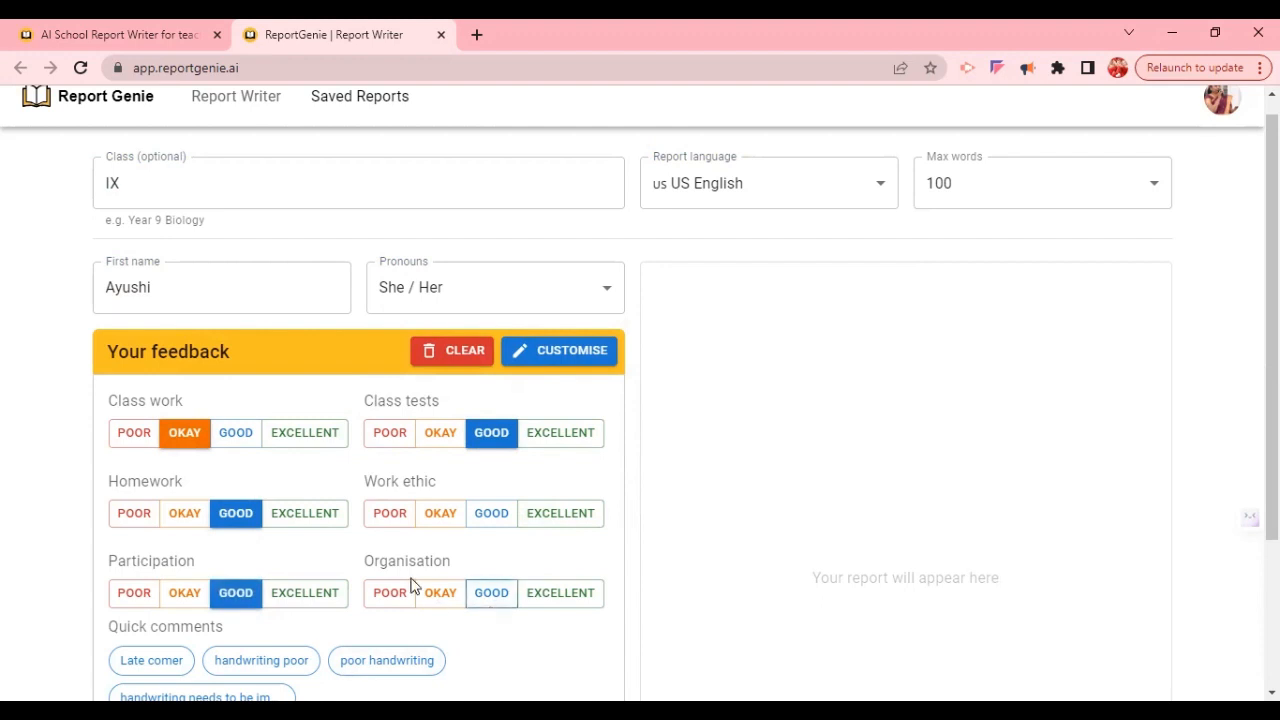
left_click(438, 596)
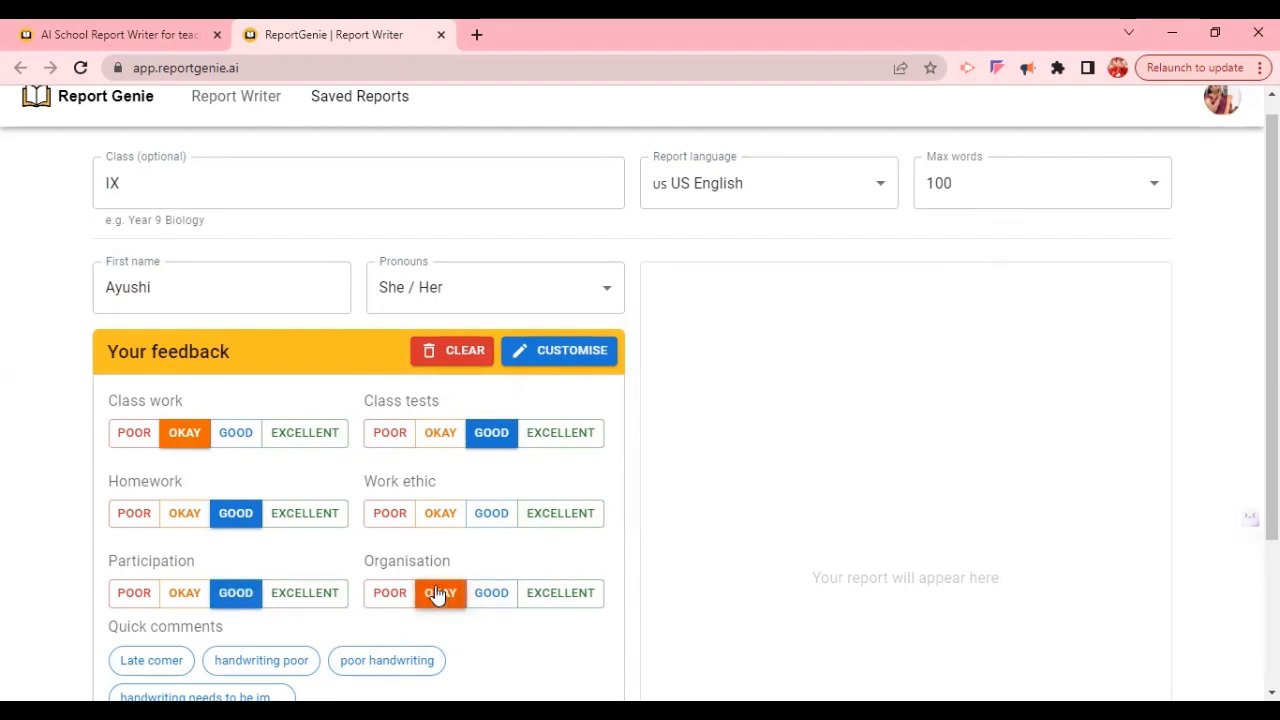
left_click(490, 515)
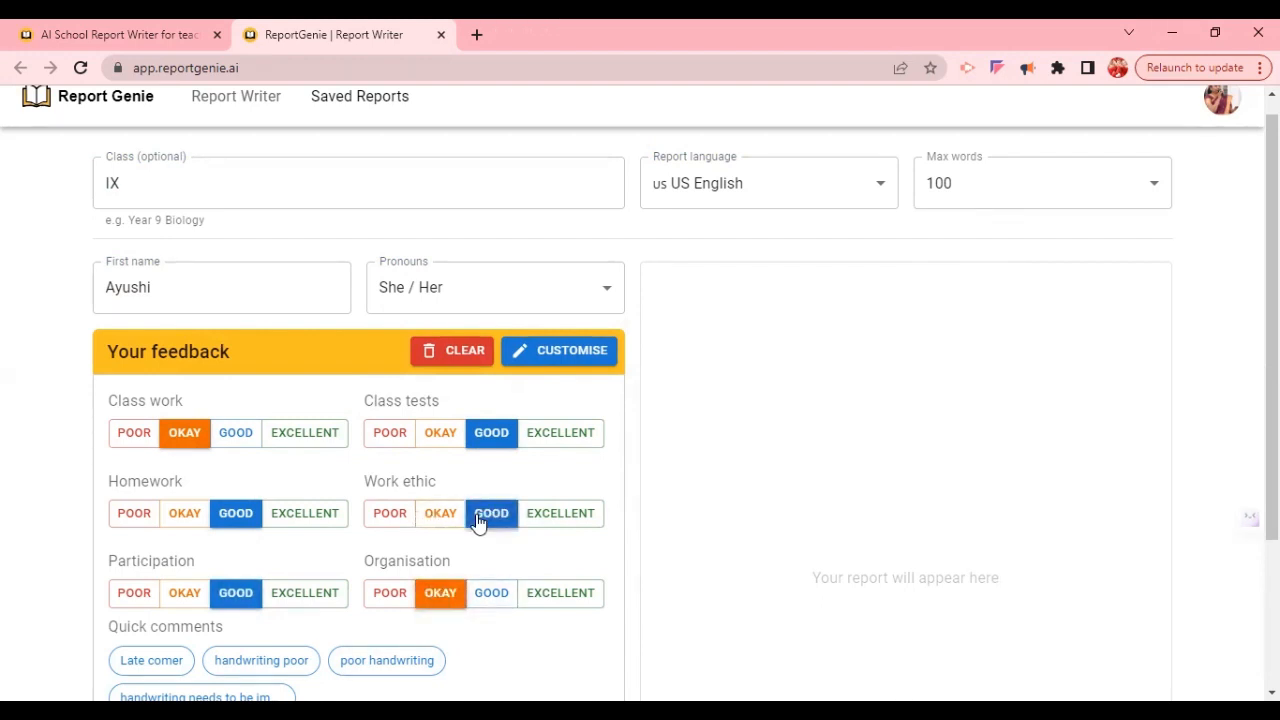
Add the quick comments "handwriting needs to be improved" and "Late comer" to the specific feedback
scroll(382, 607, "down", 2)
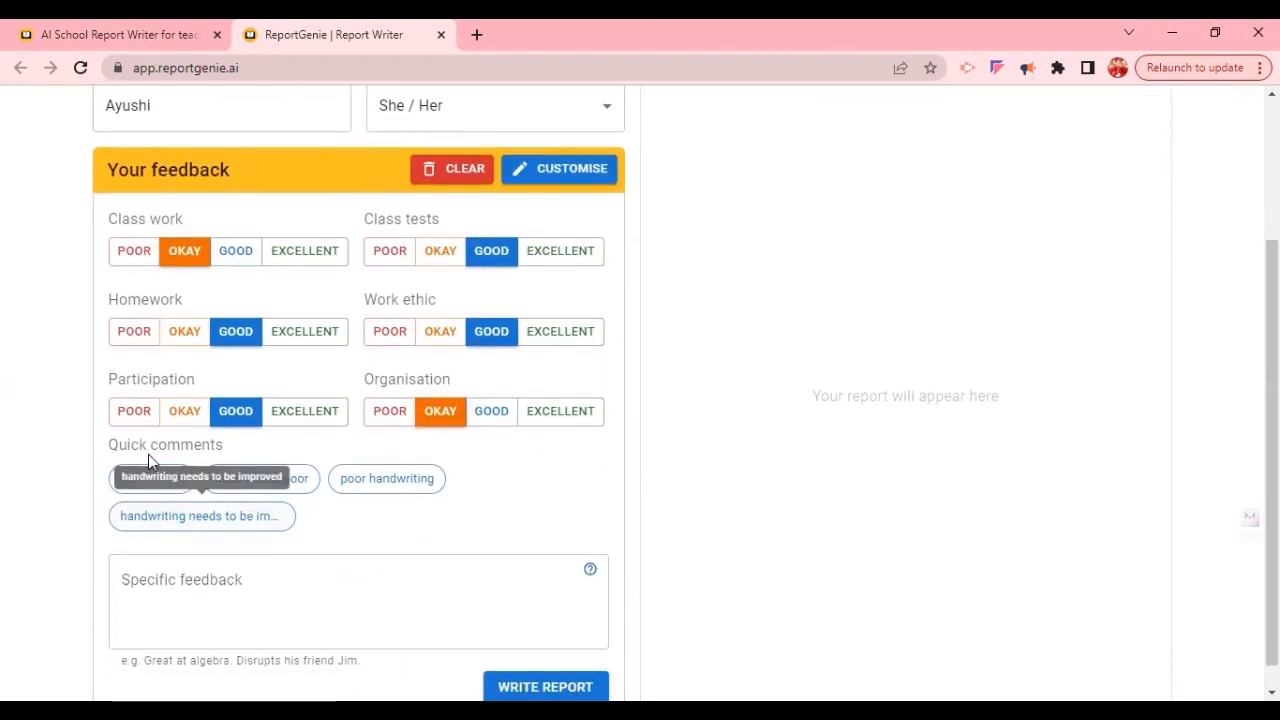
left_click(188, 518)
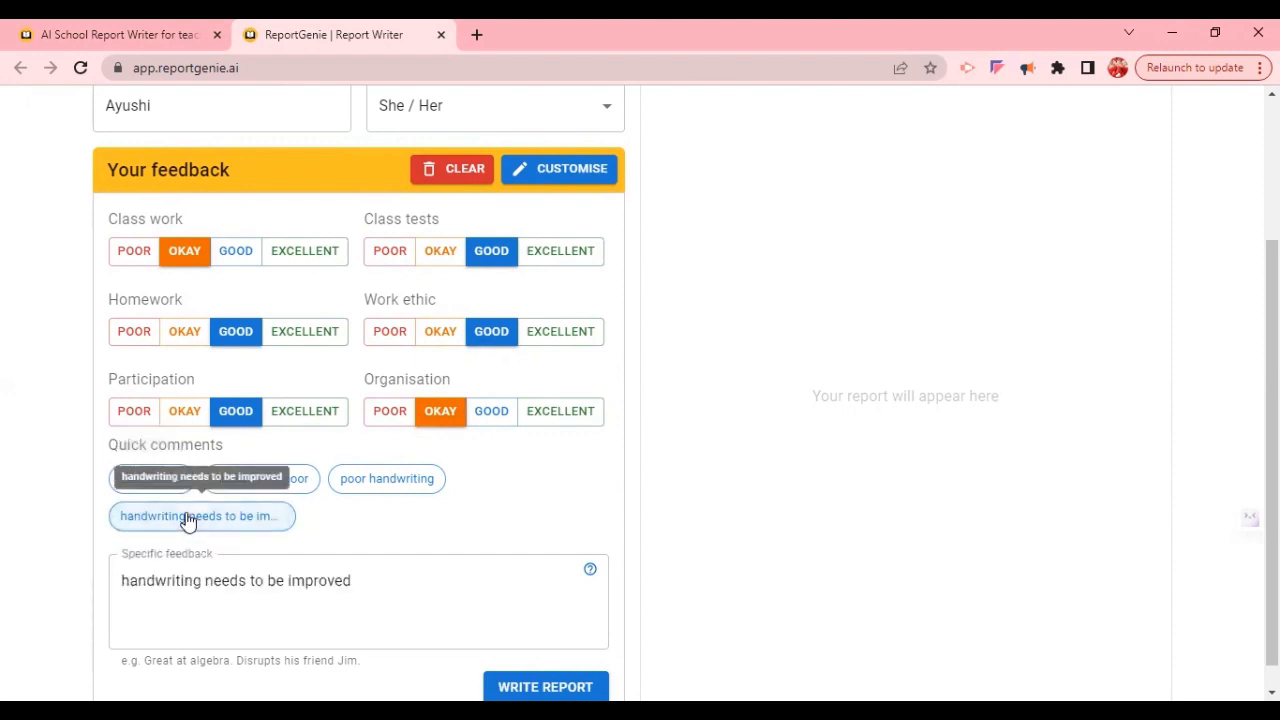
left_click(152, 480)
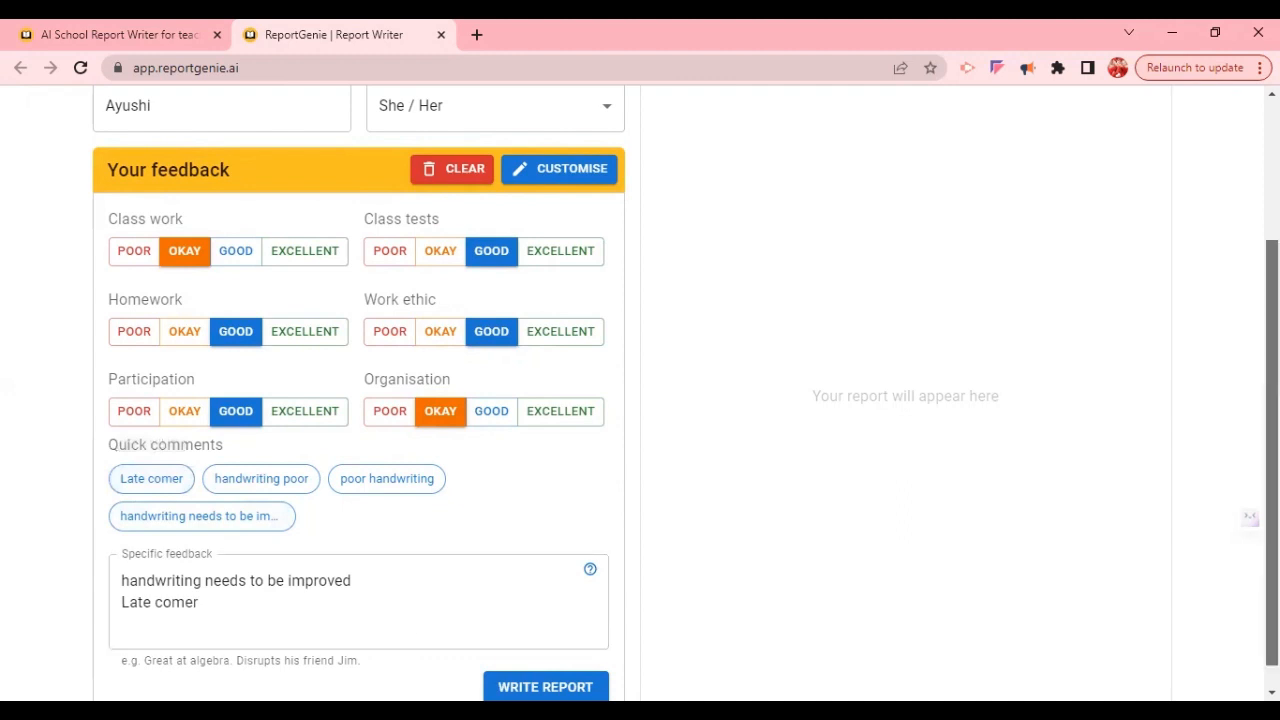
Check the completed student details and feedback, and generate the written report from them
scroll(1236, 235, "up", 2)
scroll(1236, 240, "down", 2)
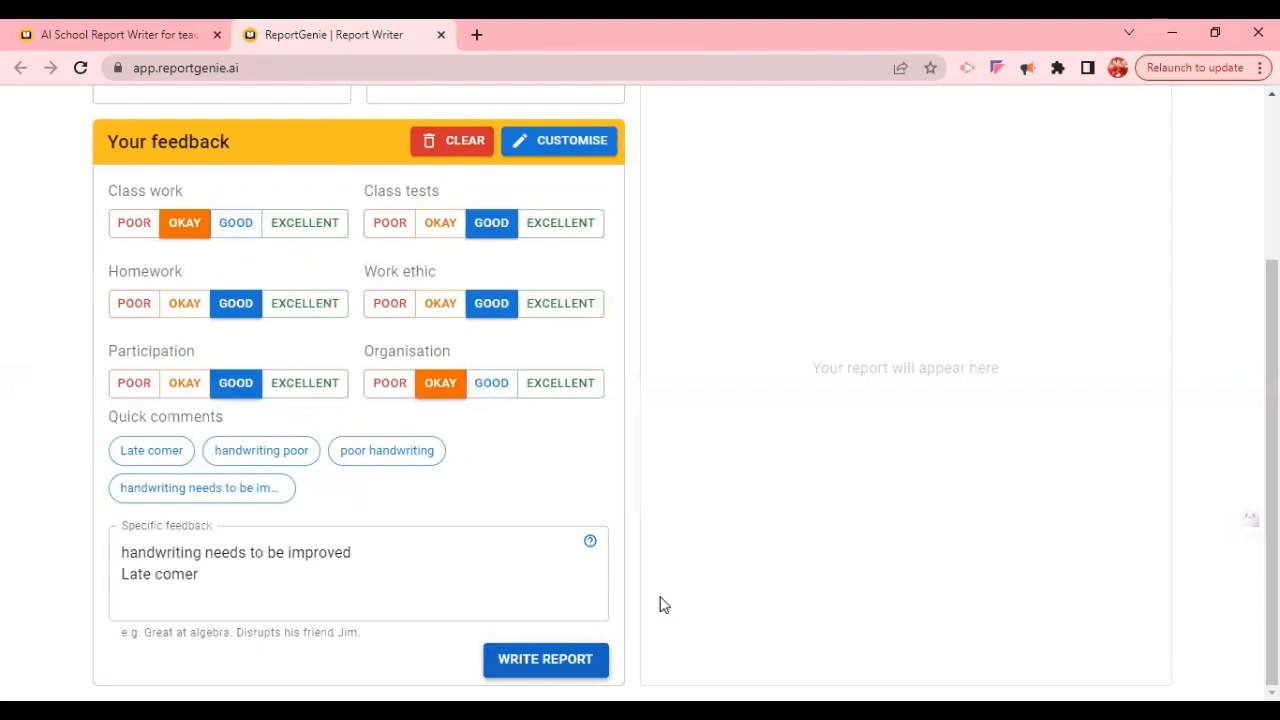
scroll(640, 390, "up", 2)
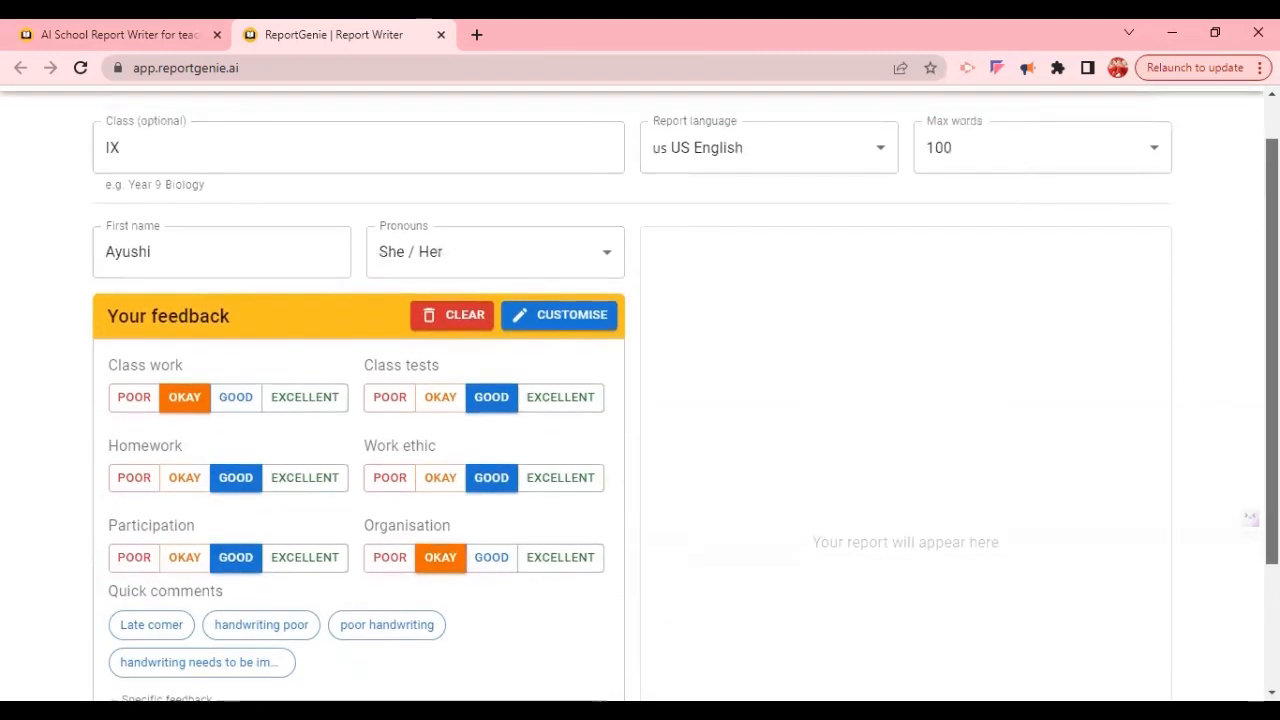
scroll(640, 390, "down", 2)
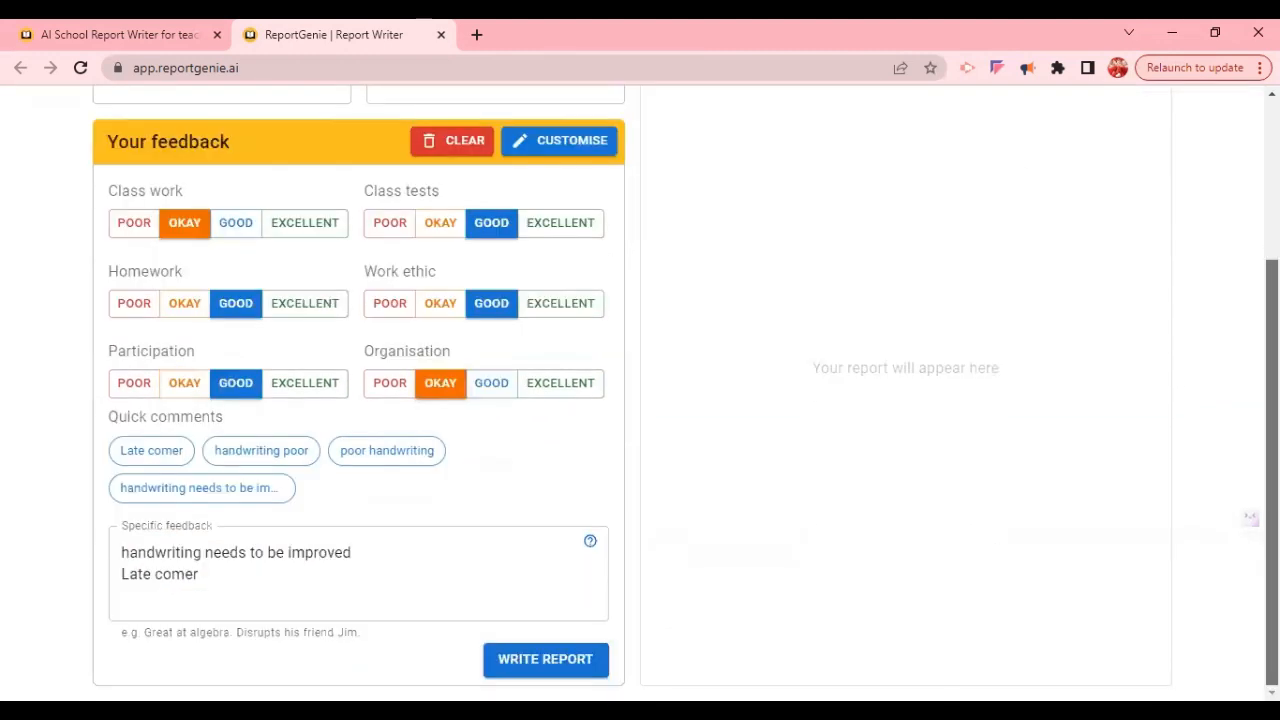
left_click(578, 664)
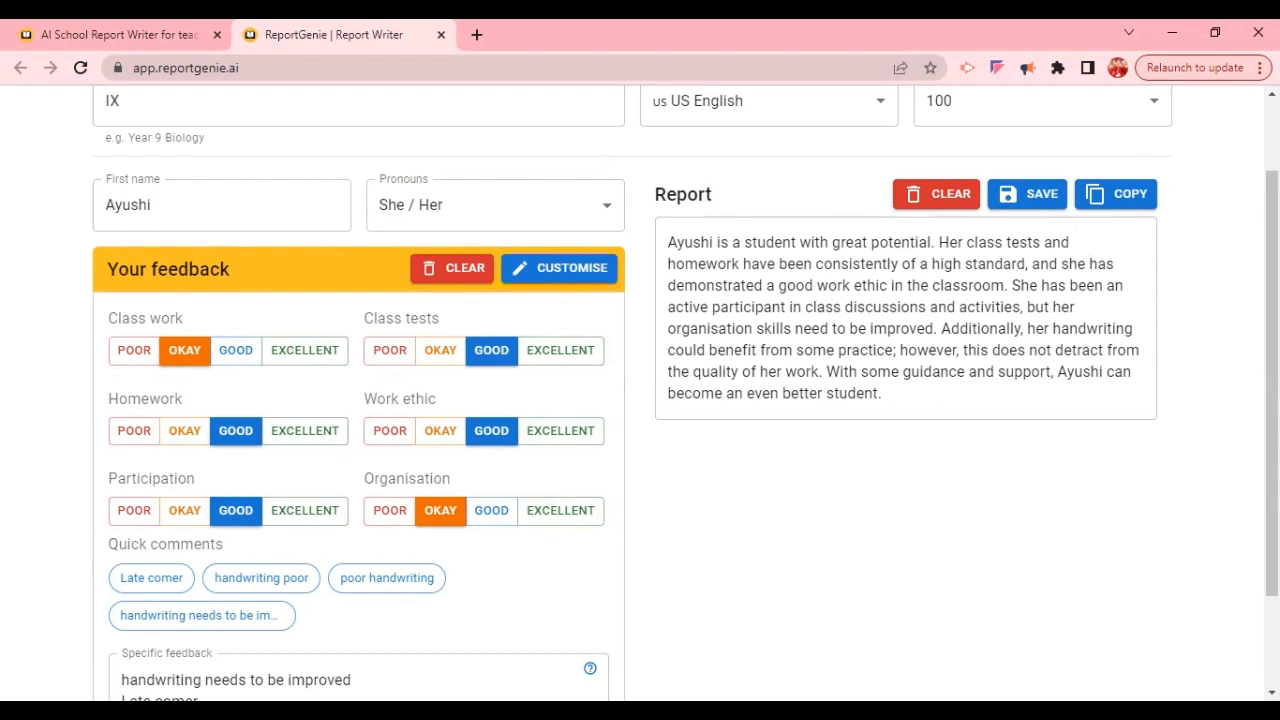
Read the generated report and compare it with the selected ratings and the specific feedback
scroll(1250, 518, "up", 1)
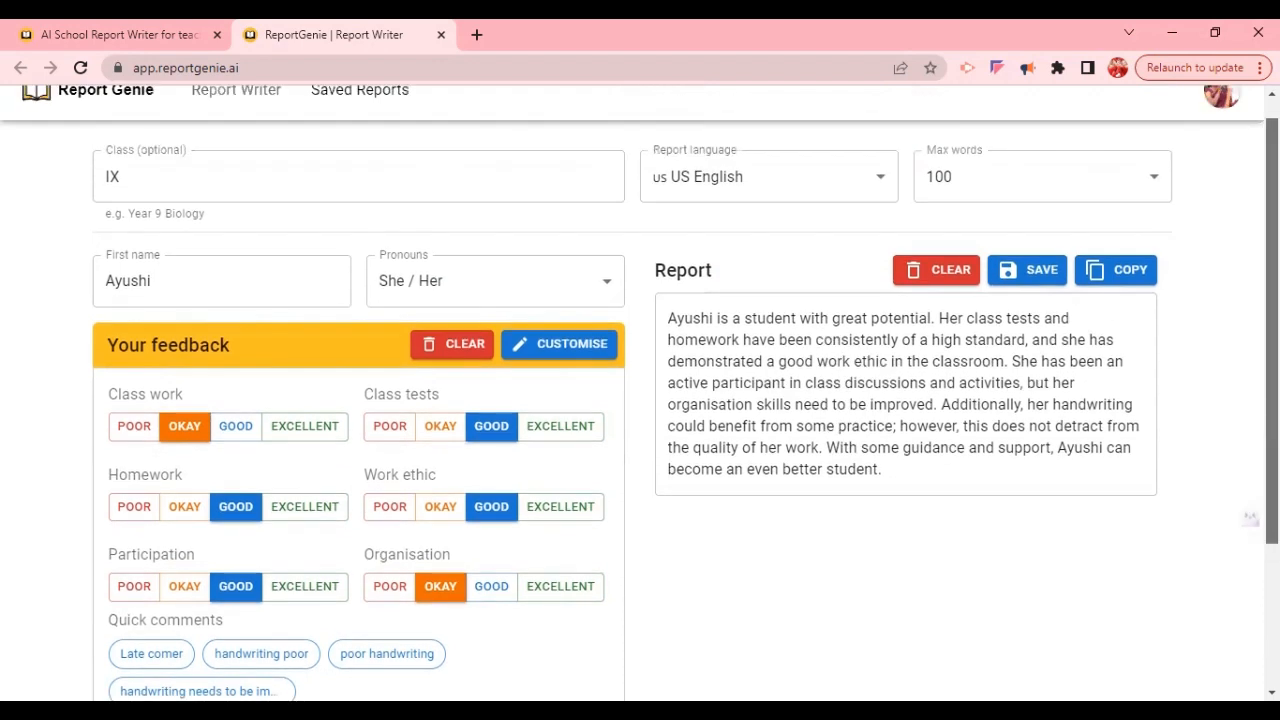
scroll(1250, 518, "down", 2)
scroll(1250, 518, "down", 1)
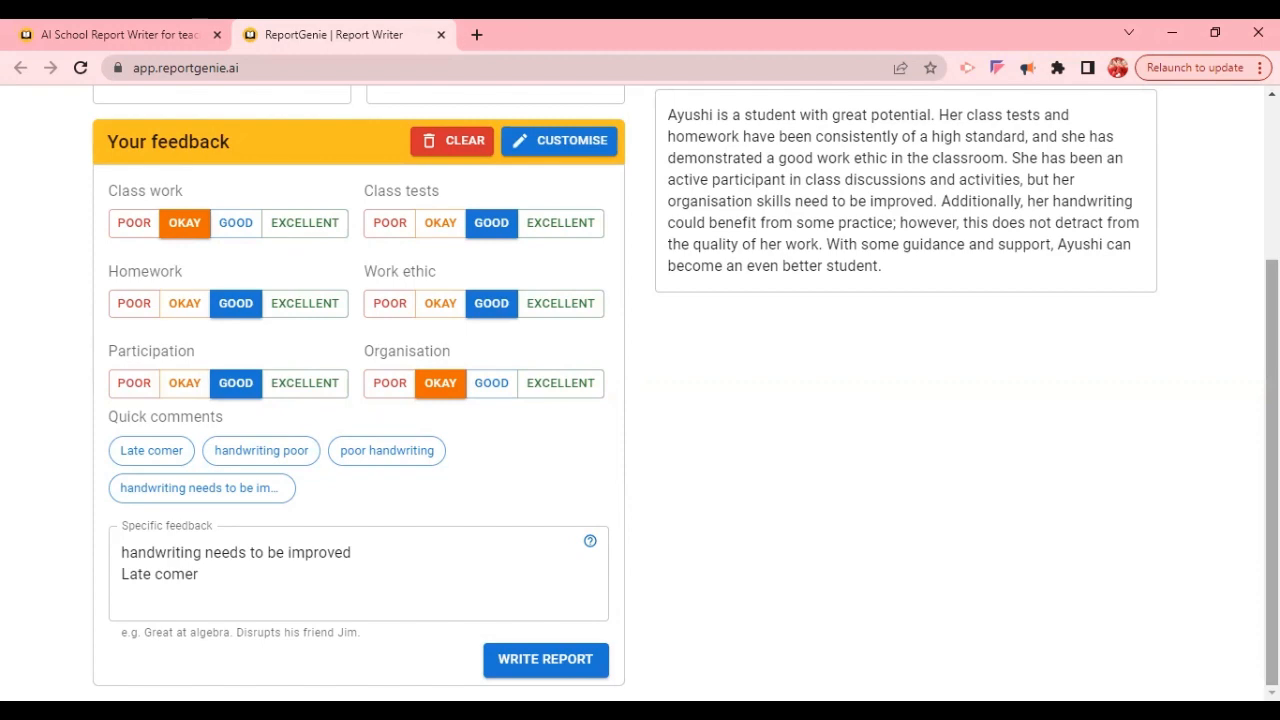
scroll(1250, 519, "up", 3)
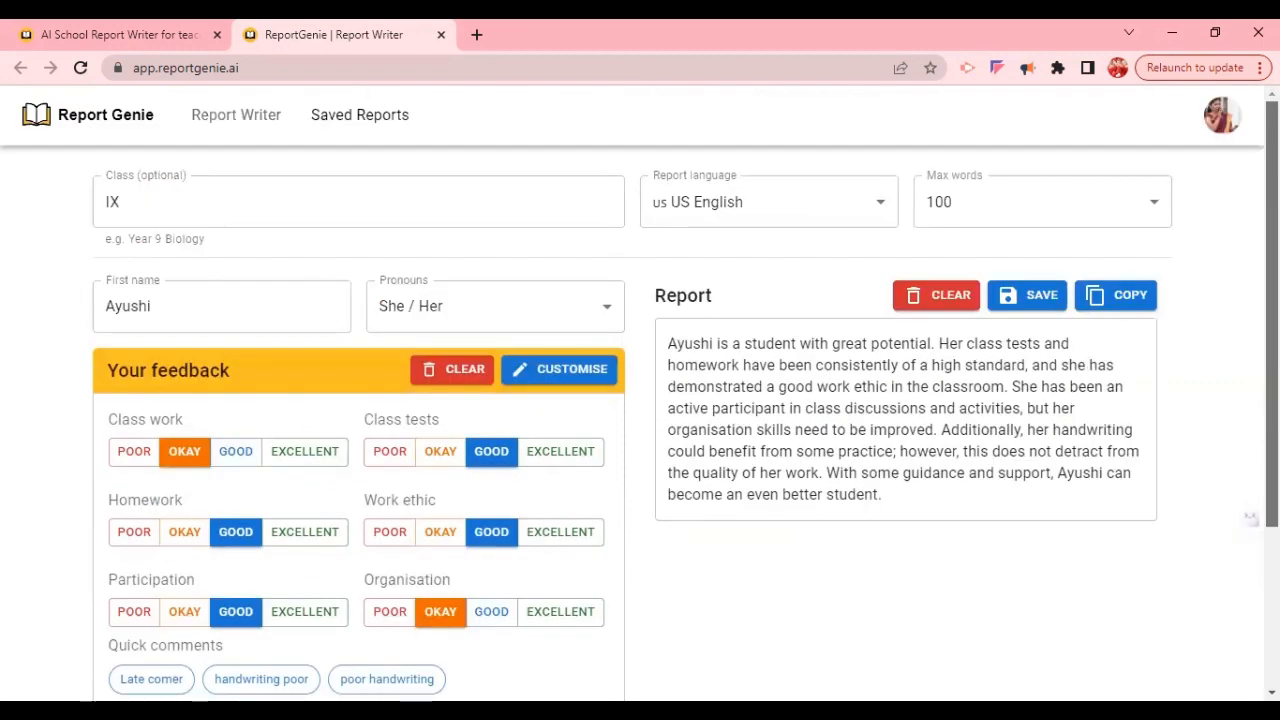
scroll(1250, 519, "down", 1)
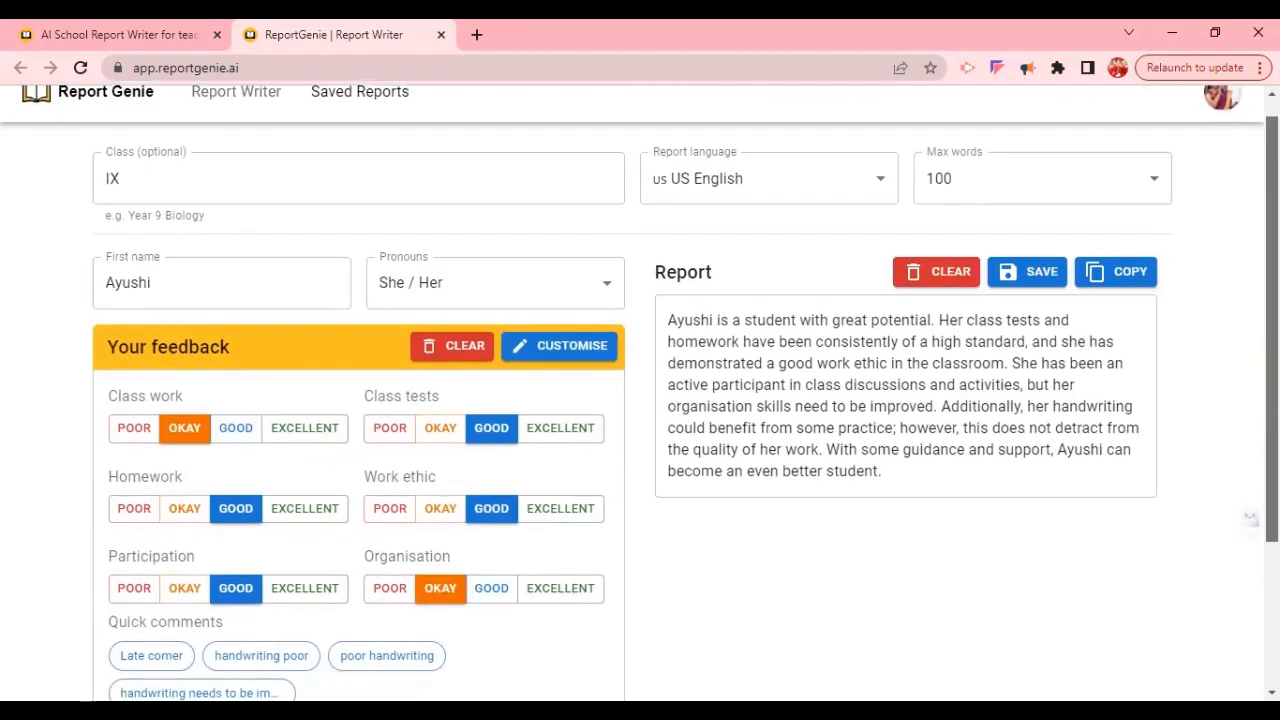
scroll(1250, 519, "down", 1)
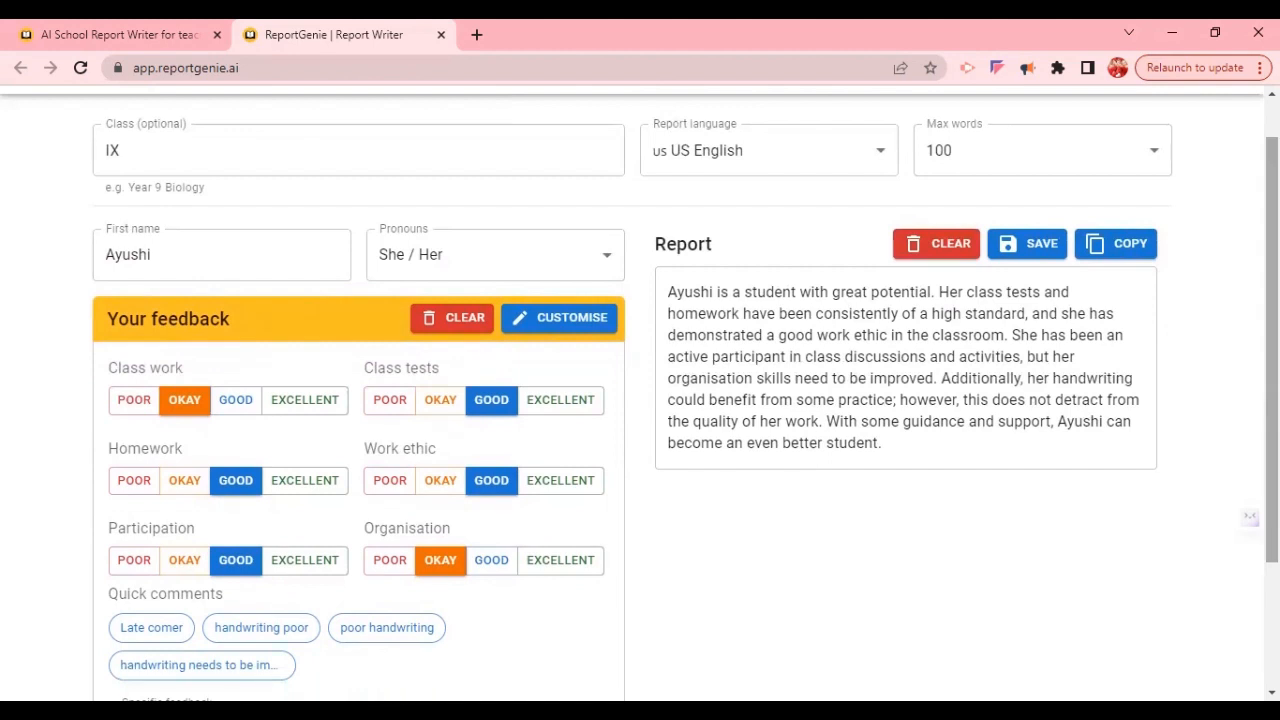
scroll(1250, 517, "up", 2)
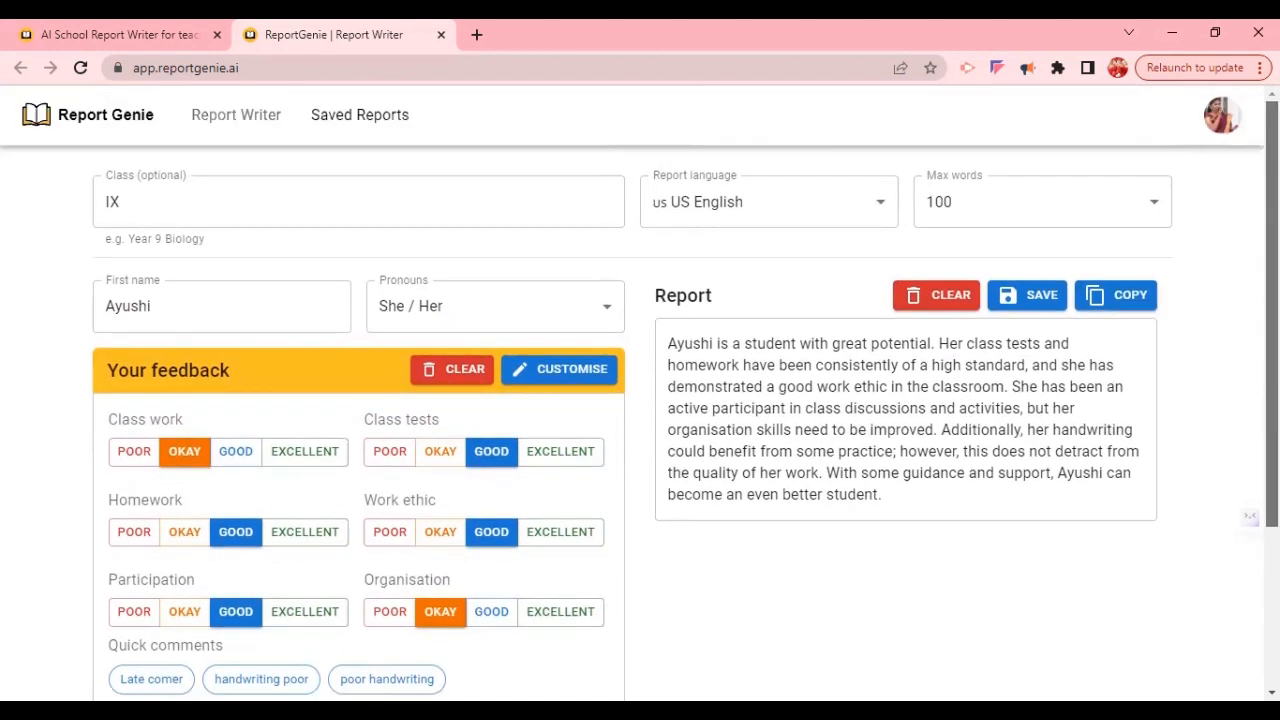